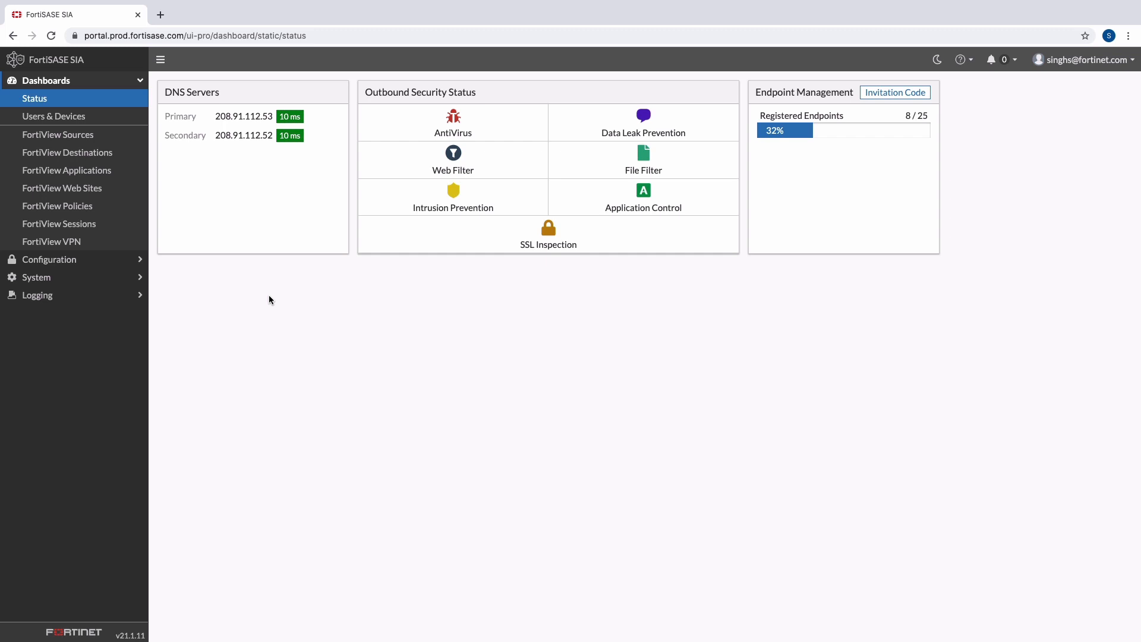
Review the expanded VPN Session Monitor on the Users & Devices dashboard and return to the overview
click(65, 117)
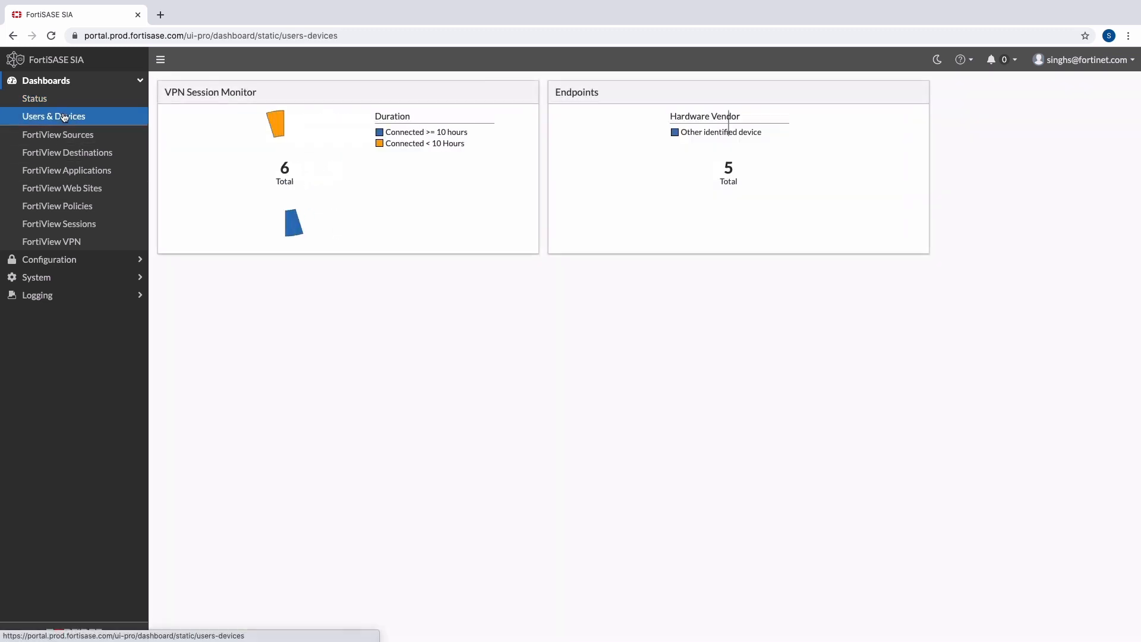
click(190, 136)
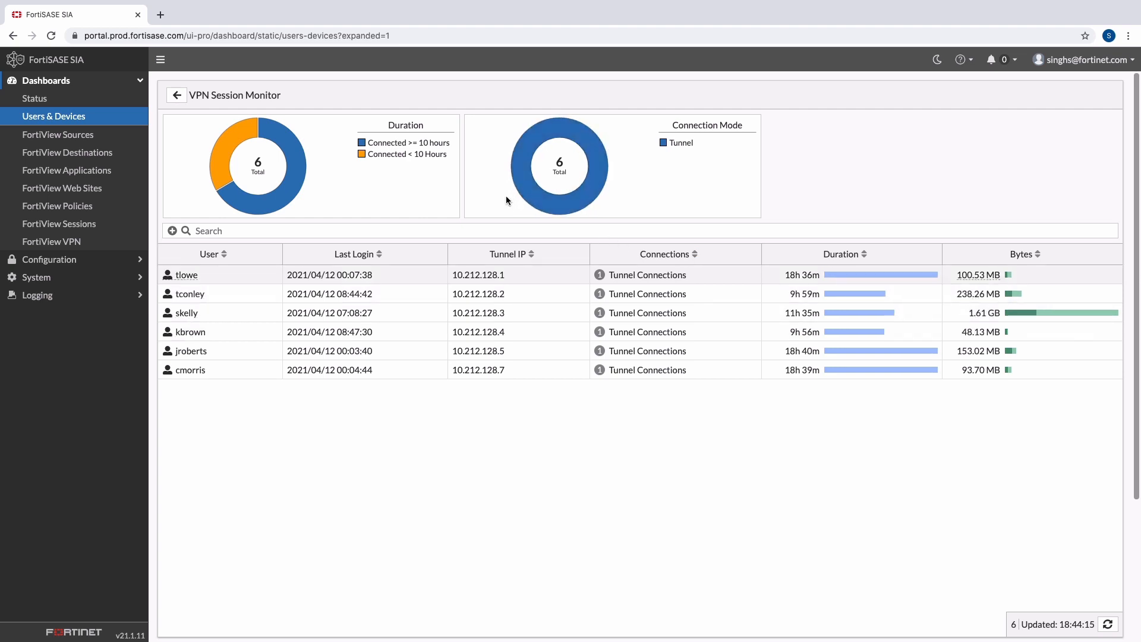
click(177, 95)
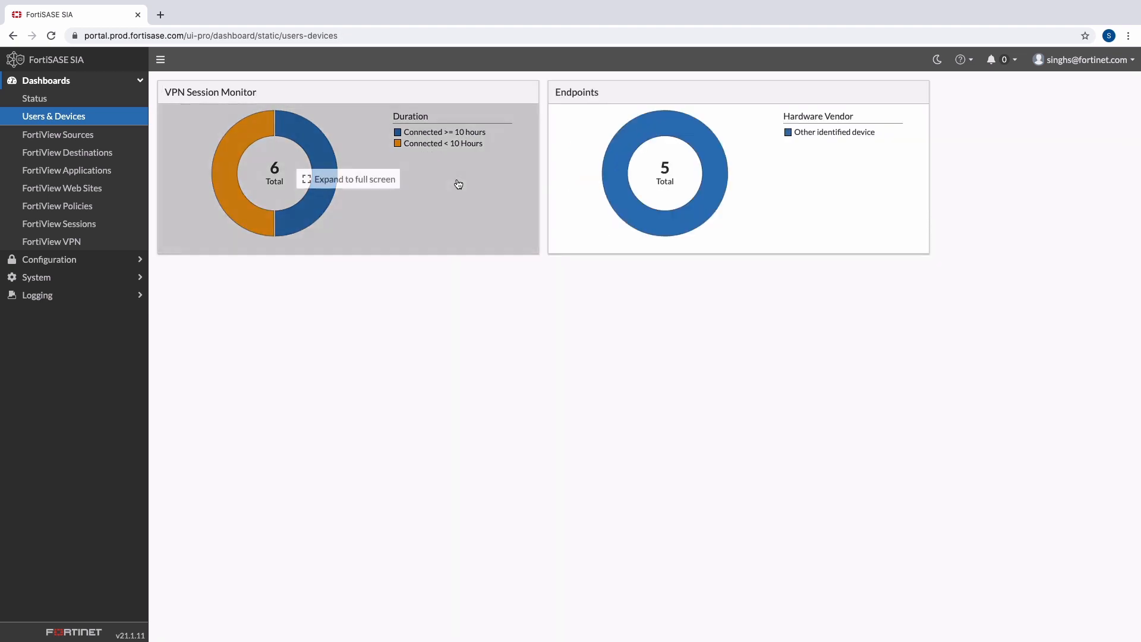
Expand the Endpoints widget and inspect the details of DESKTOP-SALE-02, DESKTOP-FIN-01 and DESKTOP-ENGG-04
click(606, 190)
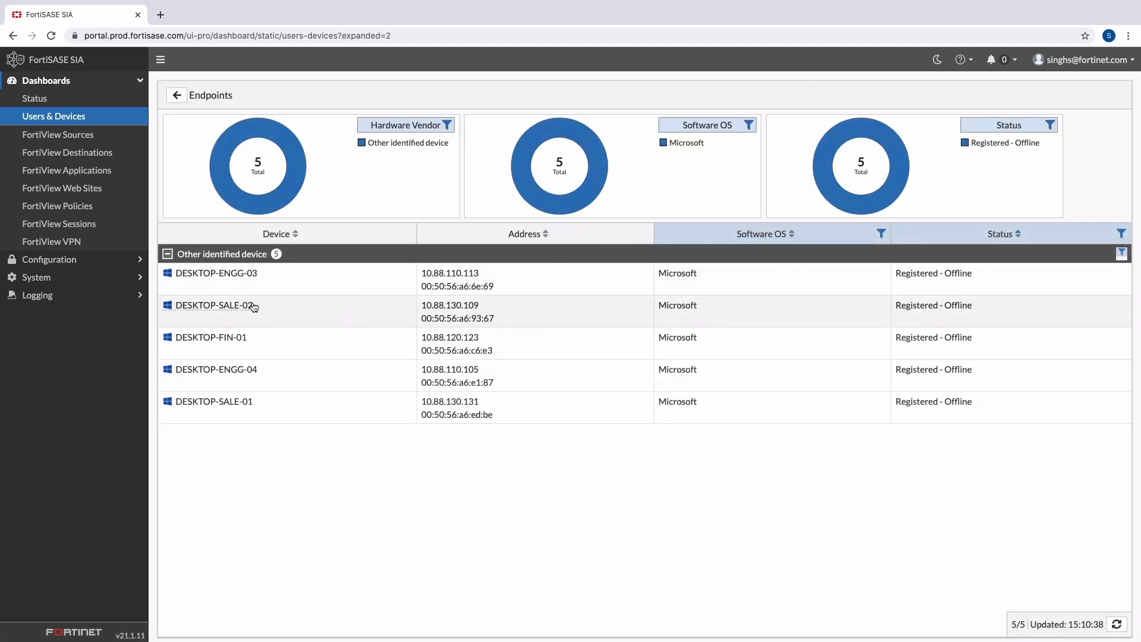
mouse_move(255, 307)
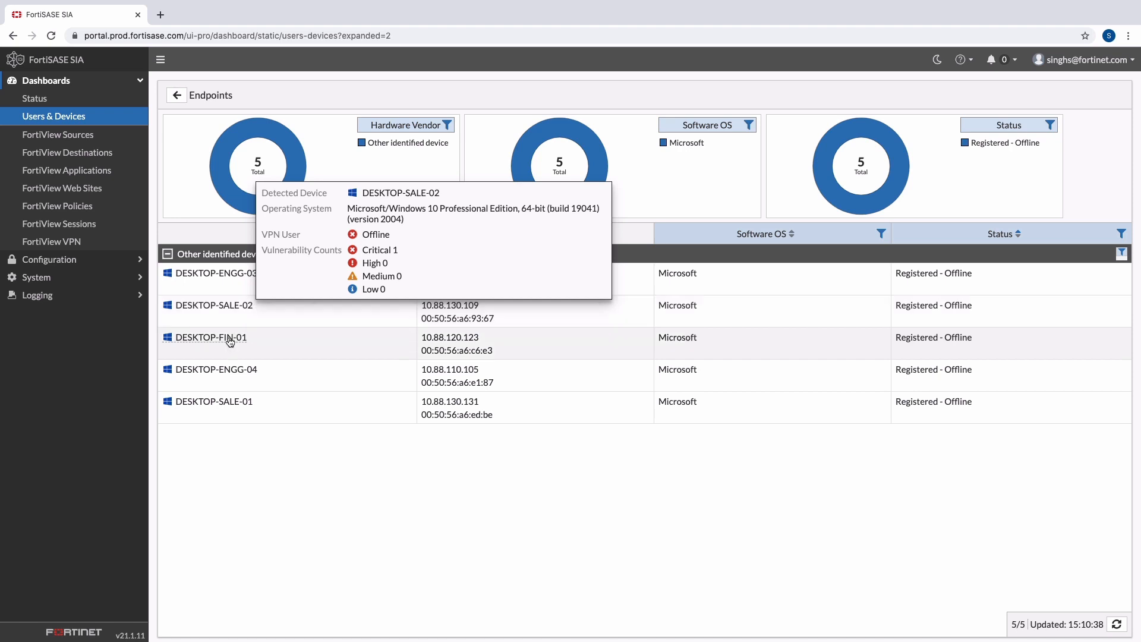
mouse_move(230, 341)
mouse_move(225, 369)
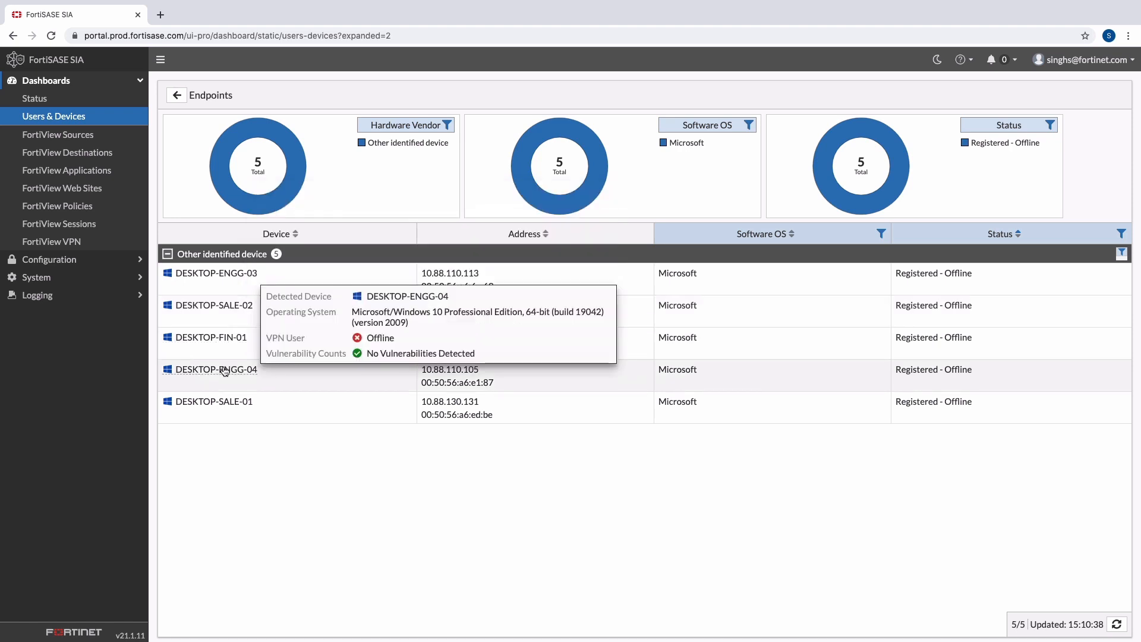
View the FortiView Destinations dashboard and the traffic per application in FortiView Applications
click(95, 152)
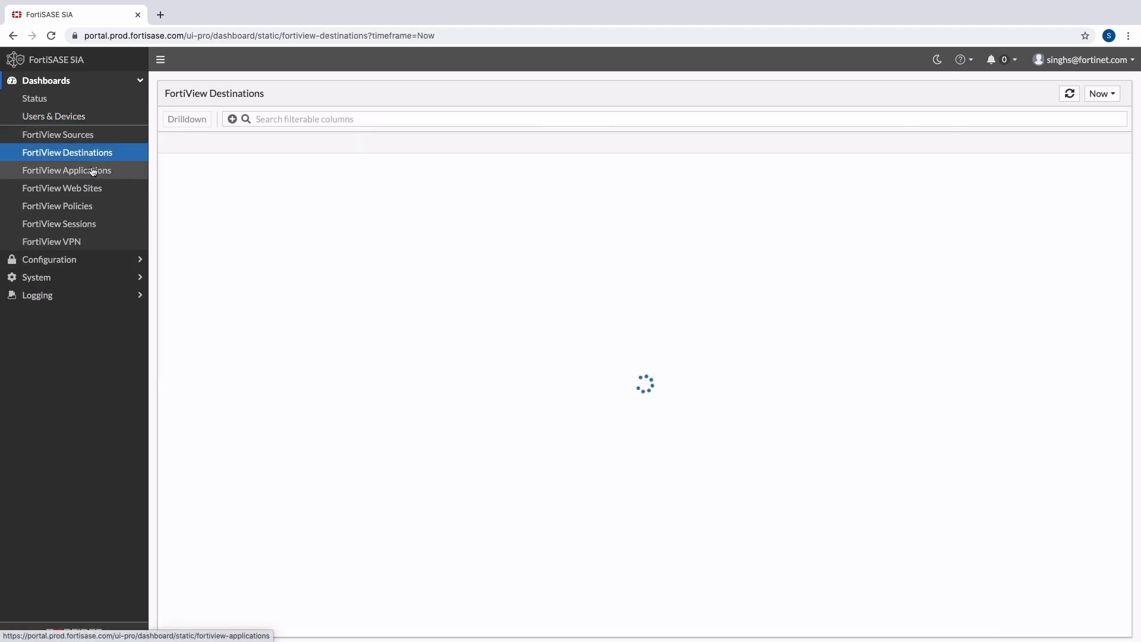
click(93, 171)
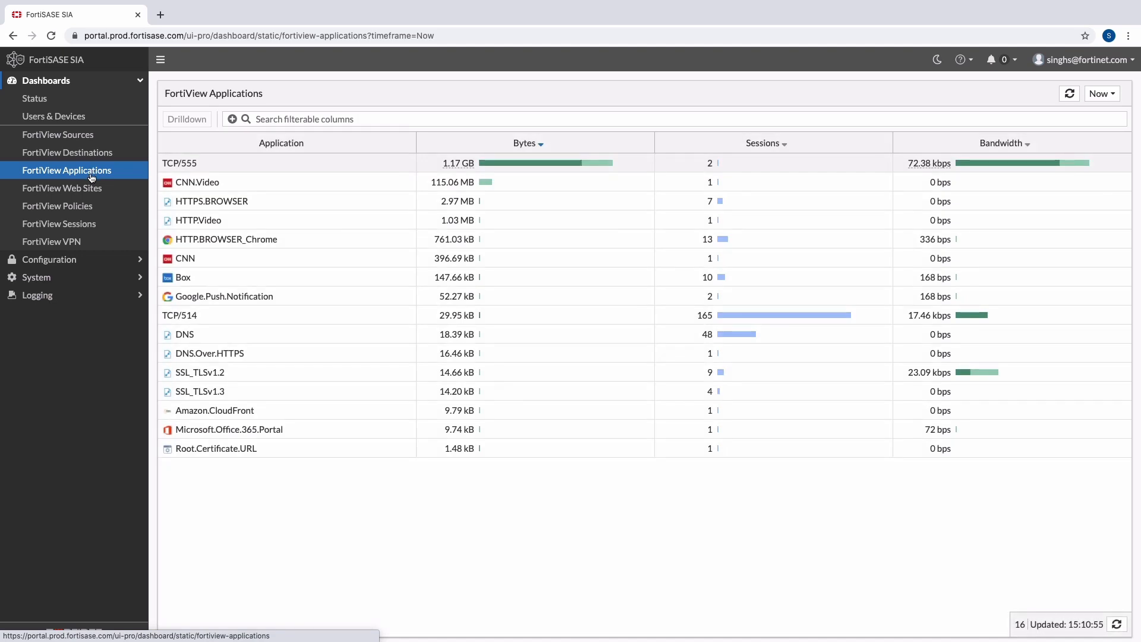
Review the configured LDAP servers and the kinds of VPN user entries that can be created
click(67, 260)
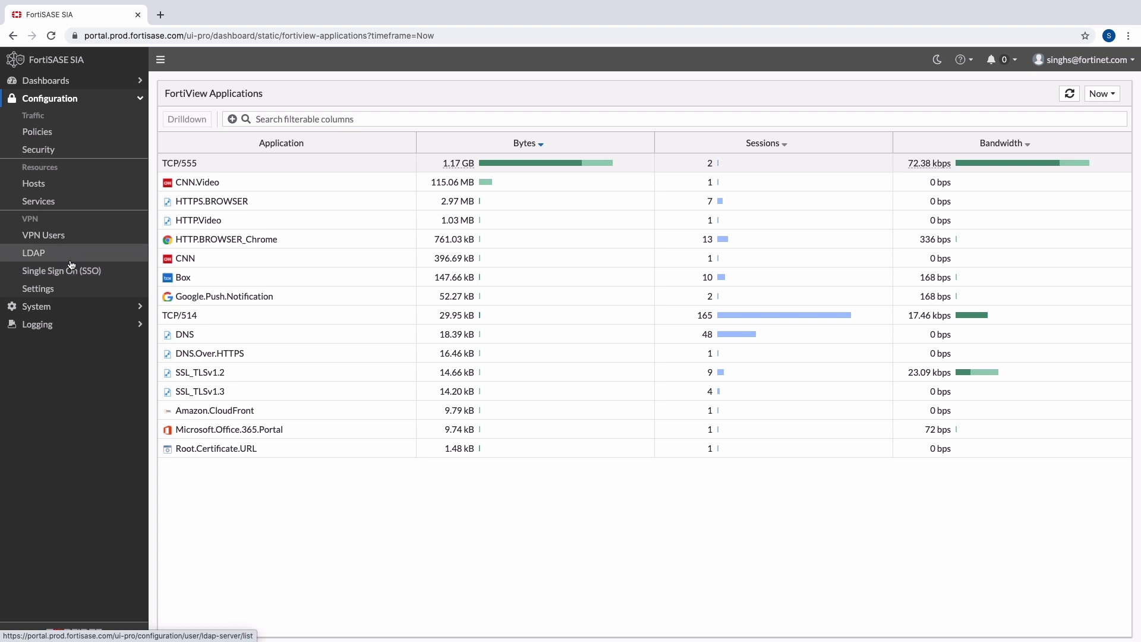
click(70, 262)
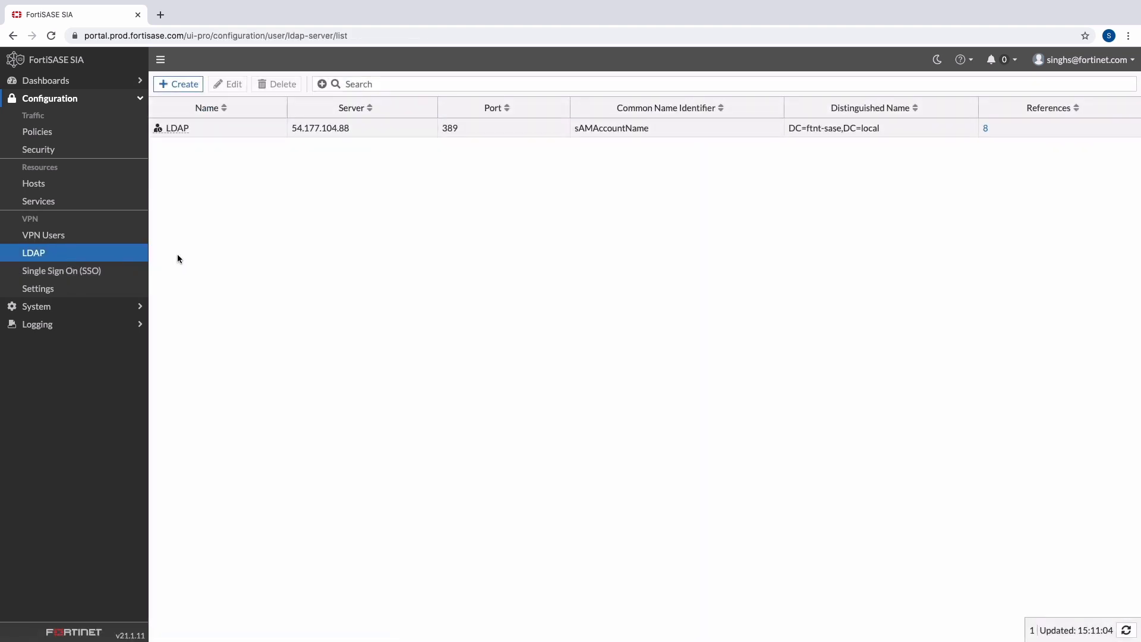
click(111, 241)
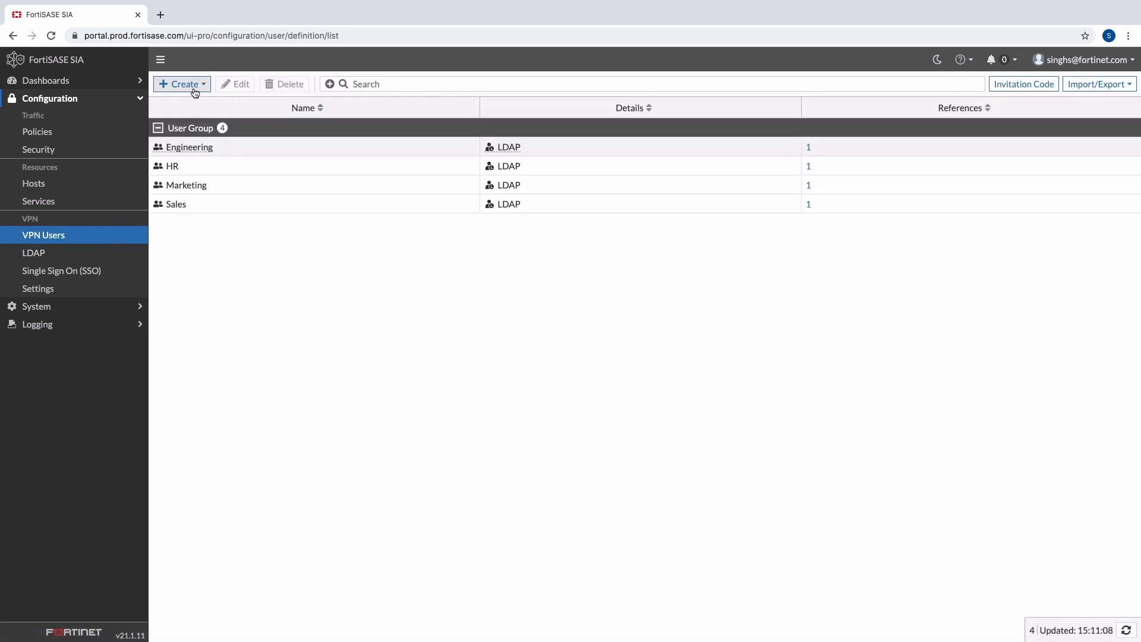
click(195, 89)
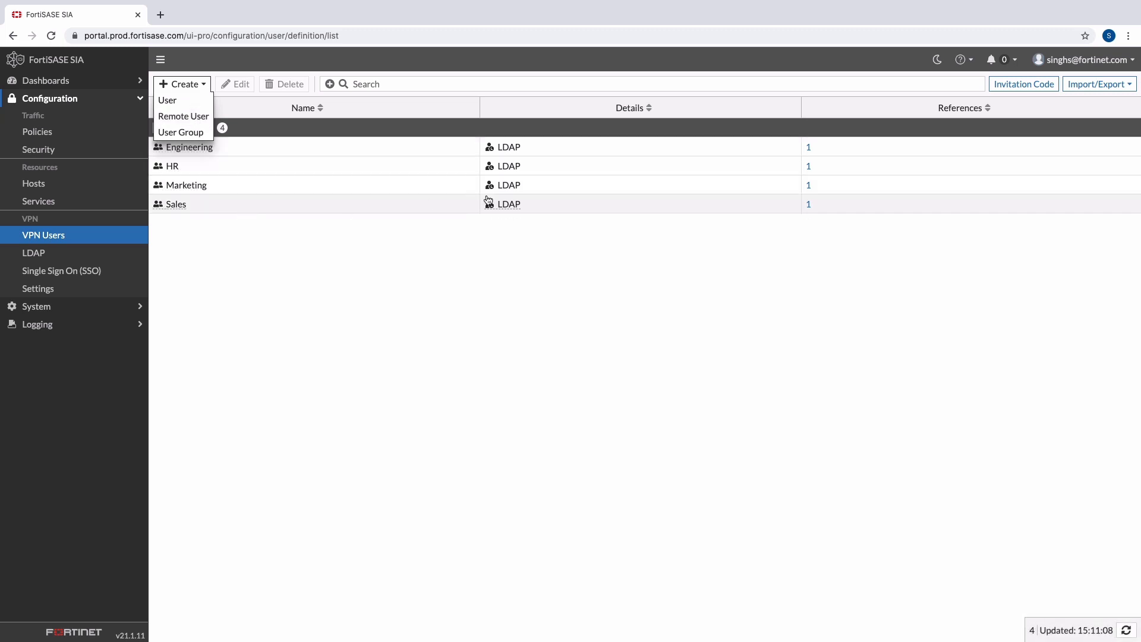
Look at the CSV import form for VPN users without importing, and view the Single Sign On (SSO) configuration
click(1089, 85)
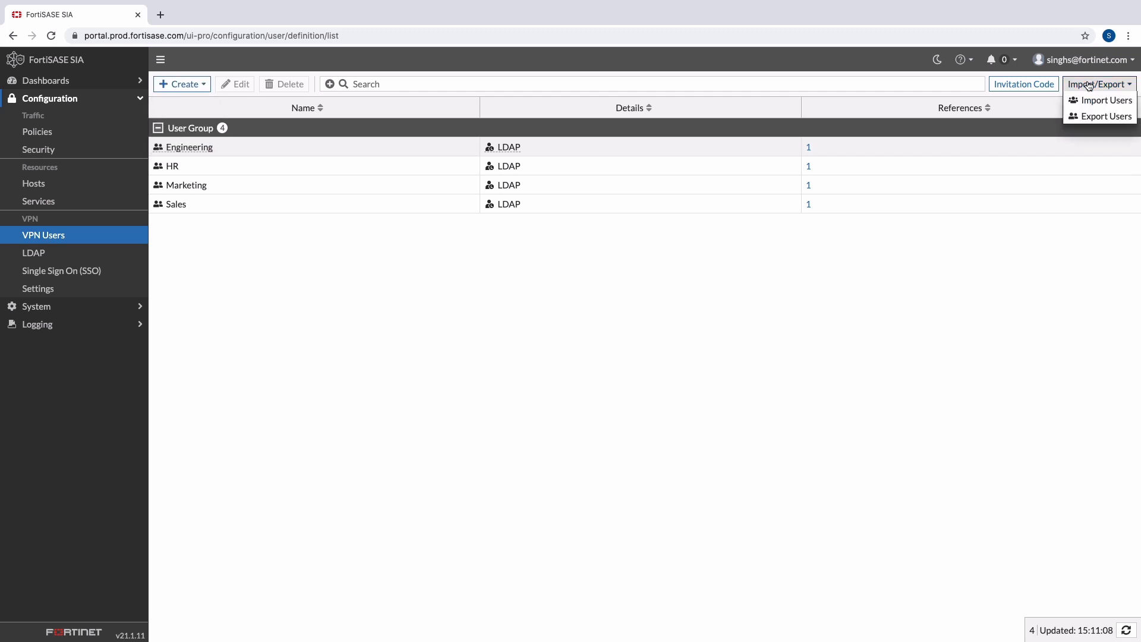
click(1083, 96)
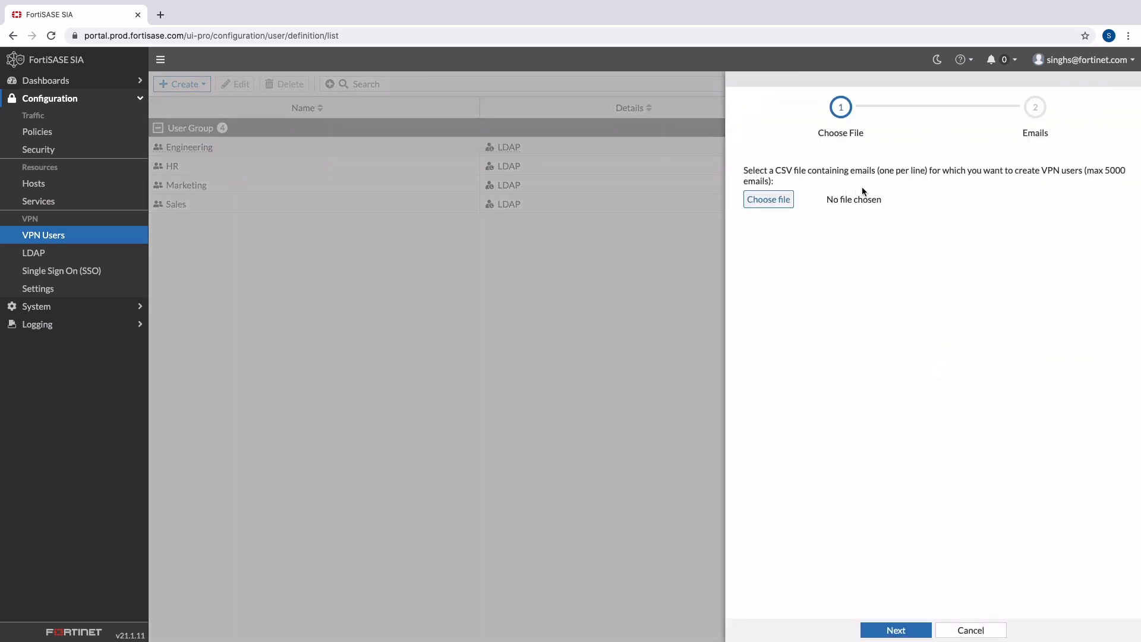
click(961, 625)
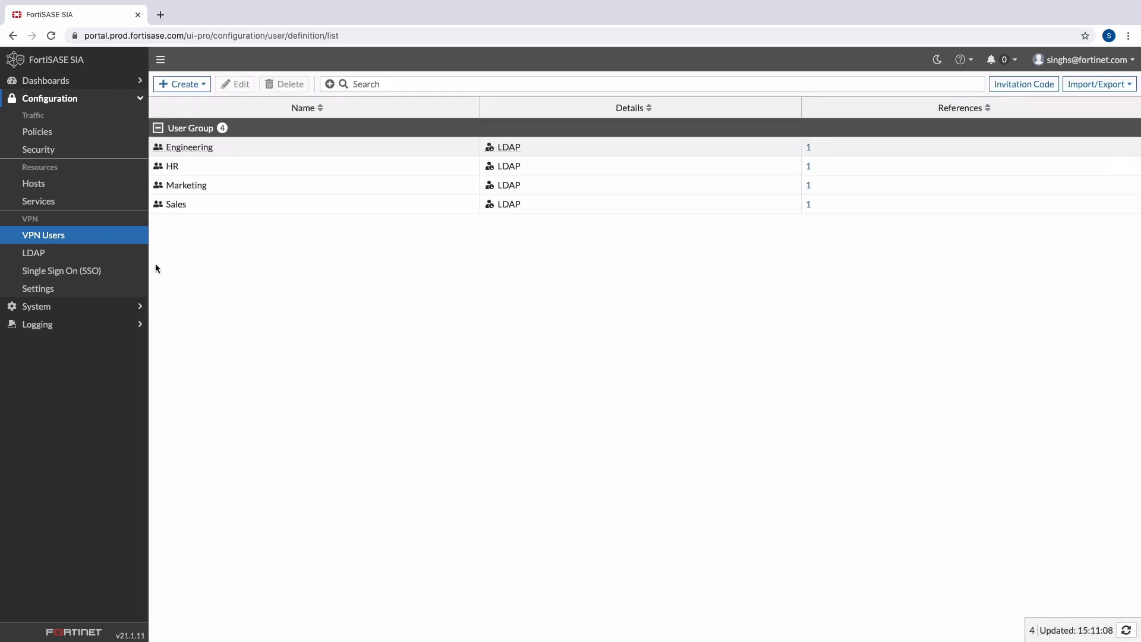
click(90, 271)
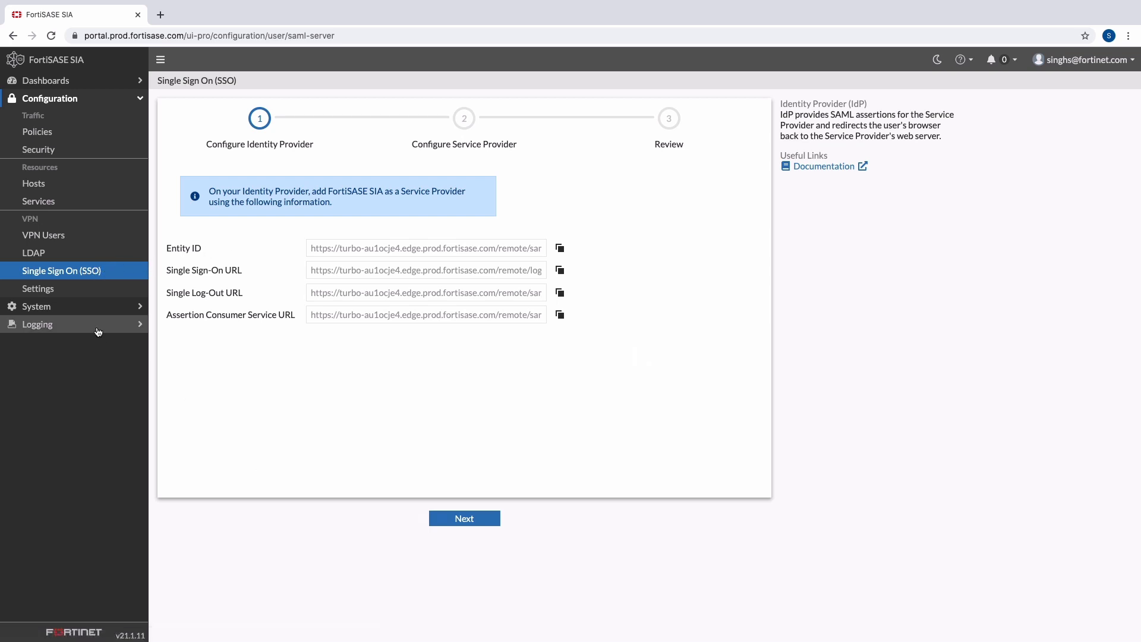
View the import options for system certificates and the list of block pages
click(88, 305)
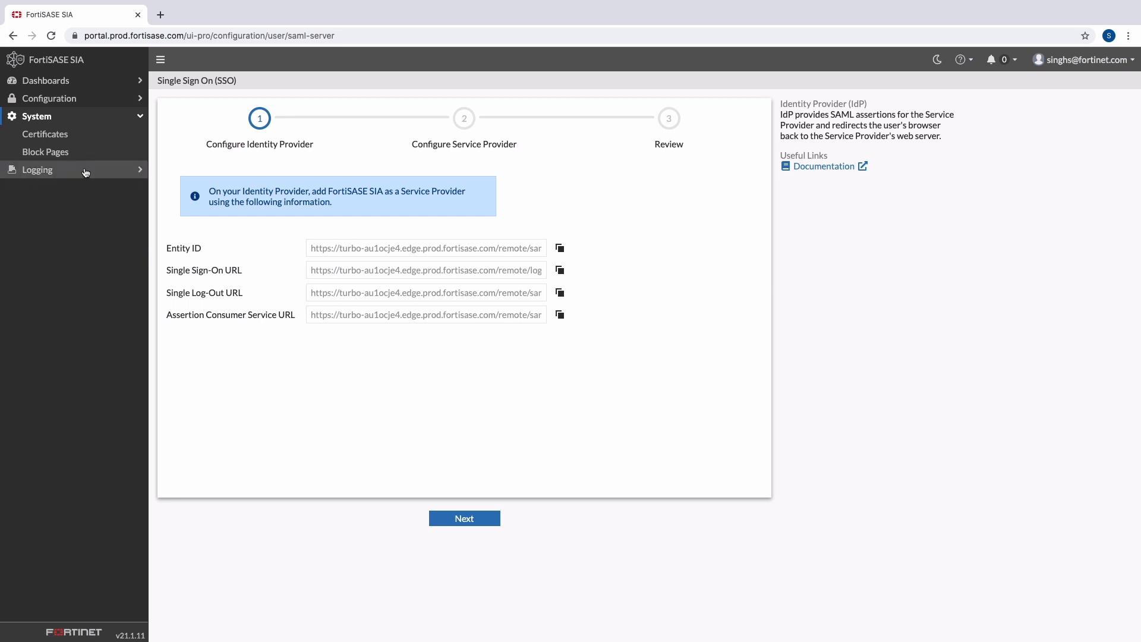
click(85, 140)
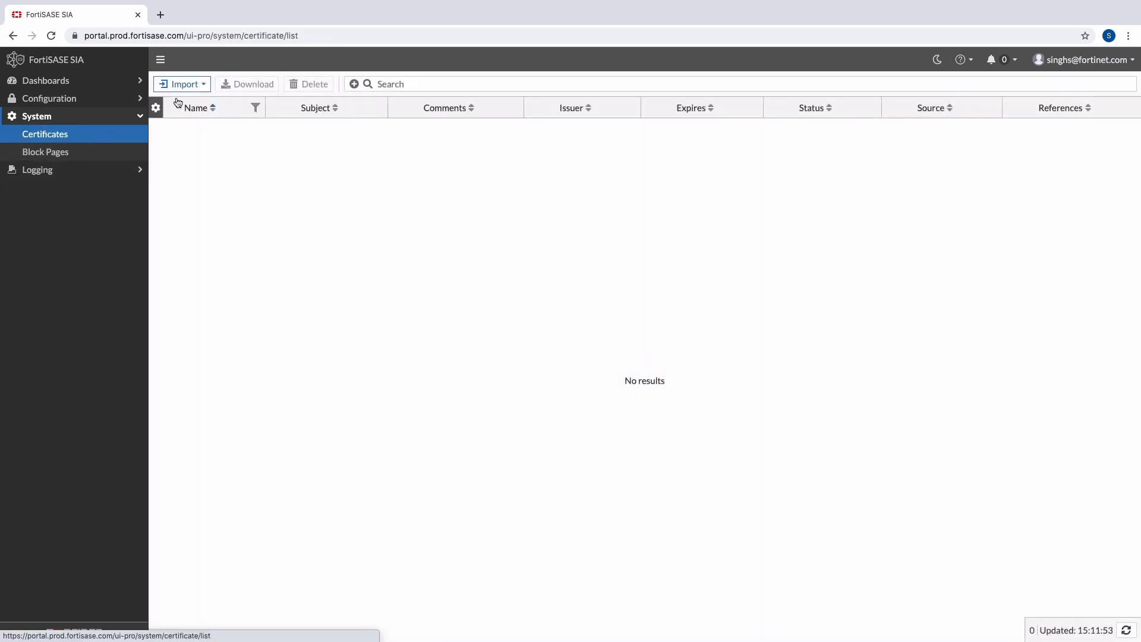
click(184, 85)
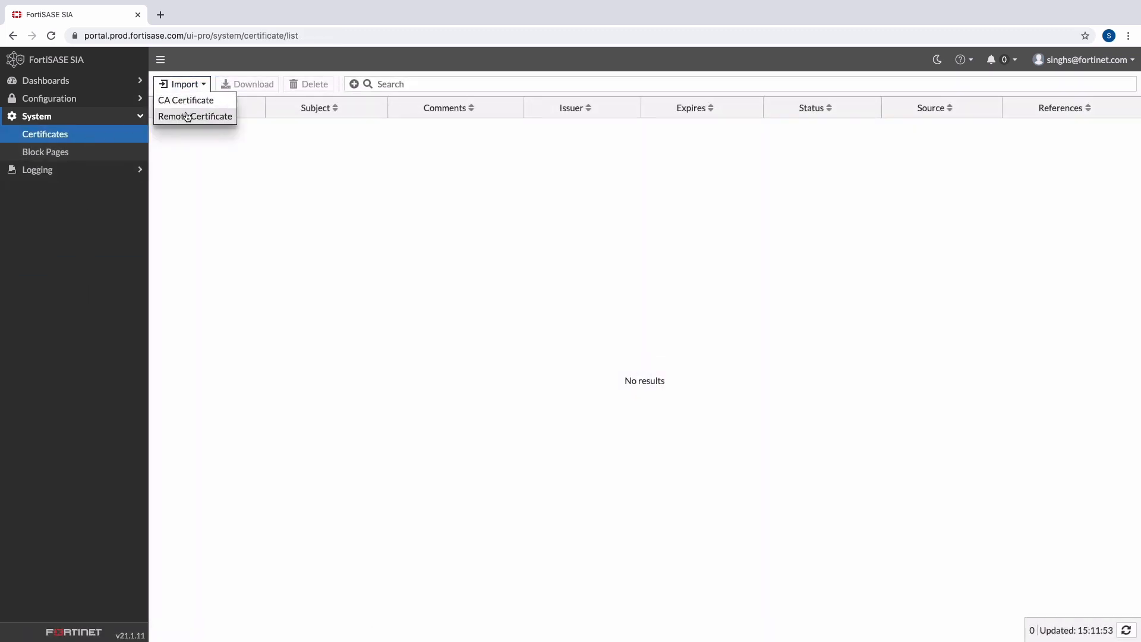
click(130, 153)
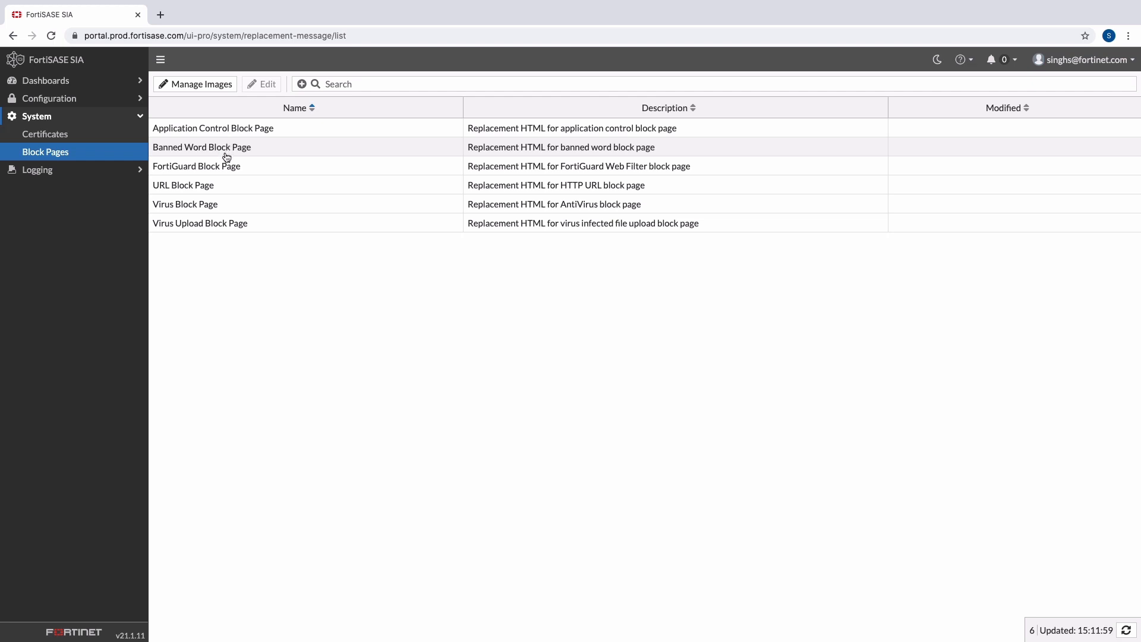
Start a new outbound policy, set its User option to Specify, and view the selectable user groups
click(95, 99)
click(94, 131)
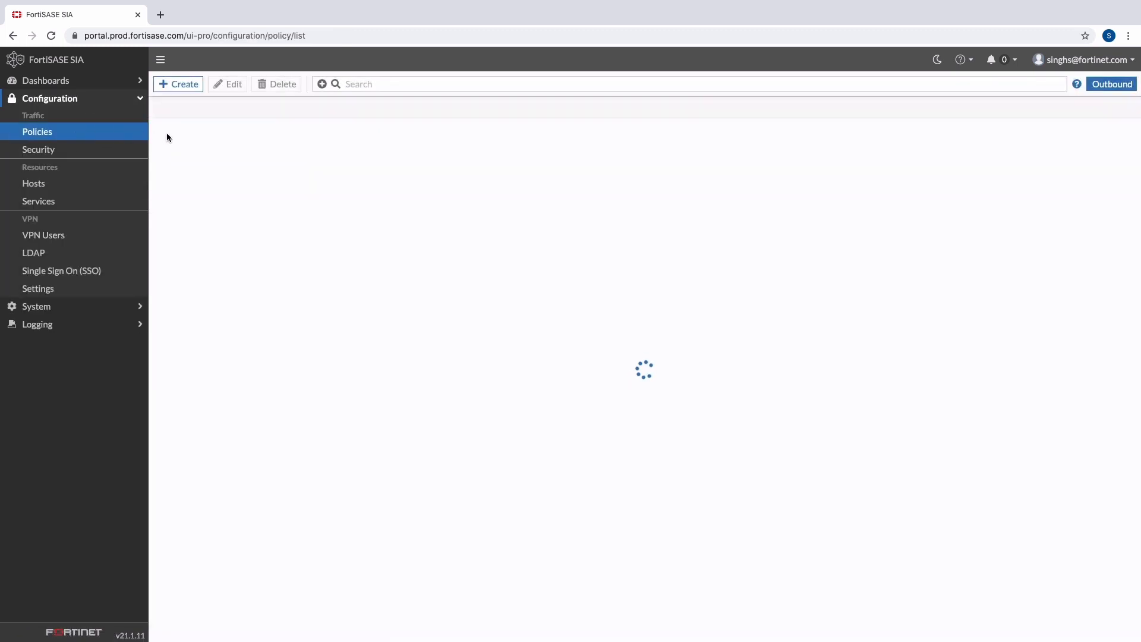
click(181, 83)
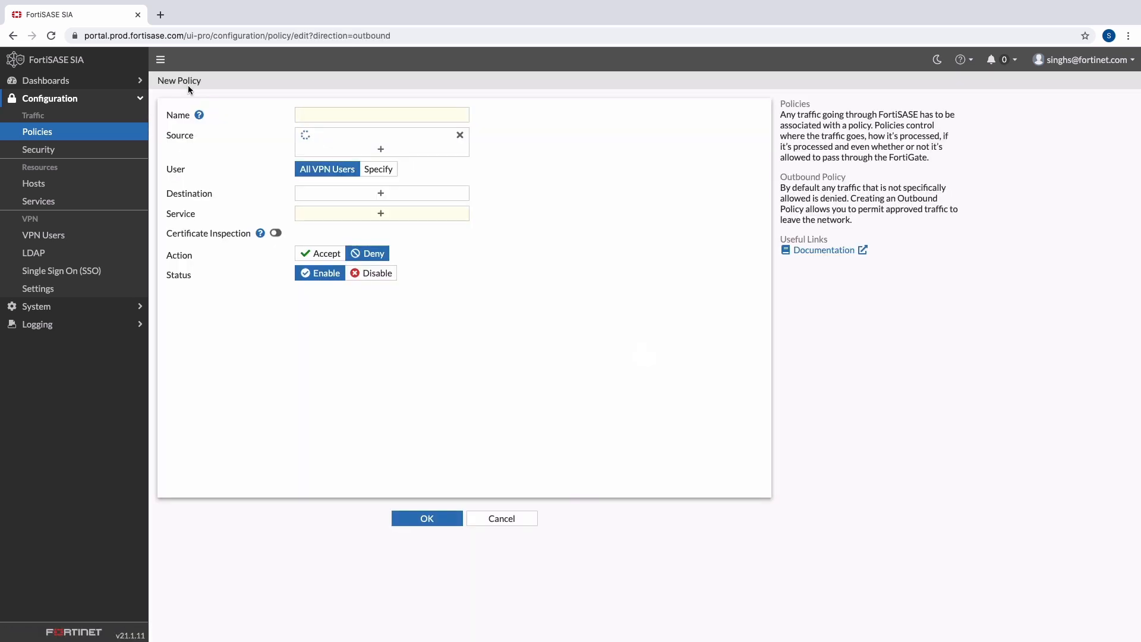
click(378, 170)
click(382, 189)
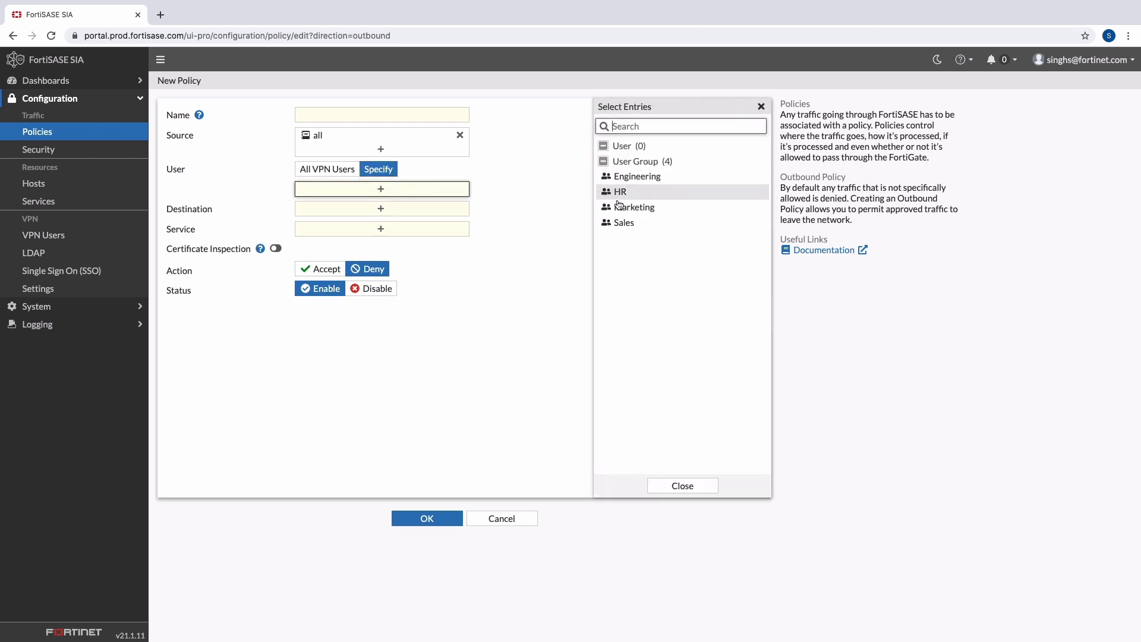
click(759, 108)
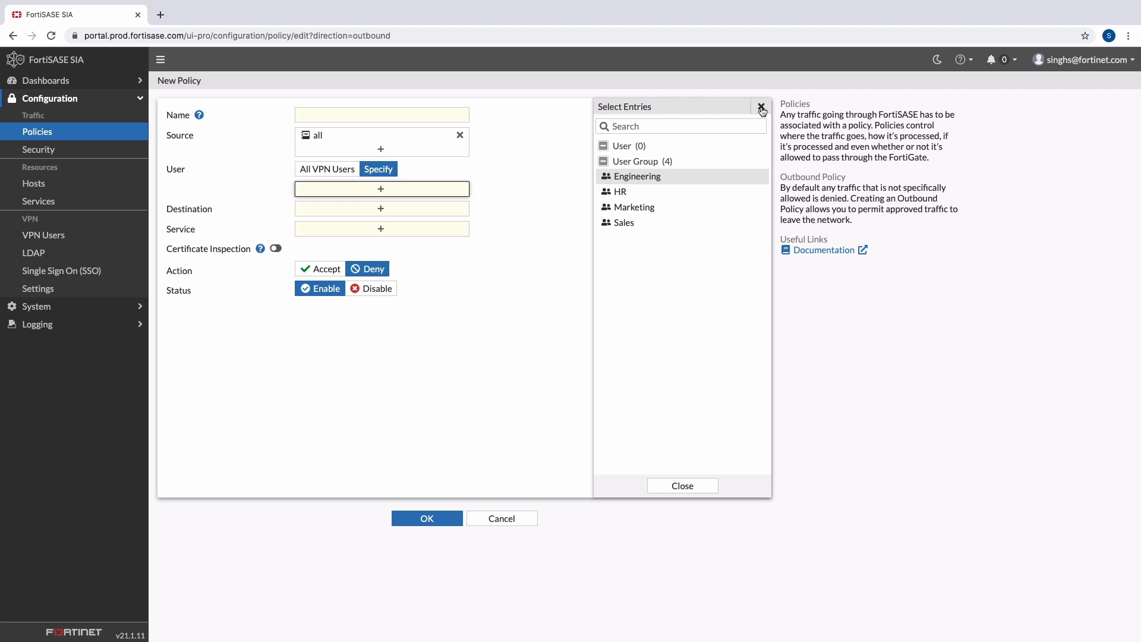
Examine the policy's destination hosts and the address types offered for a new IPv4 host, without creating one
click(461, 212)
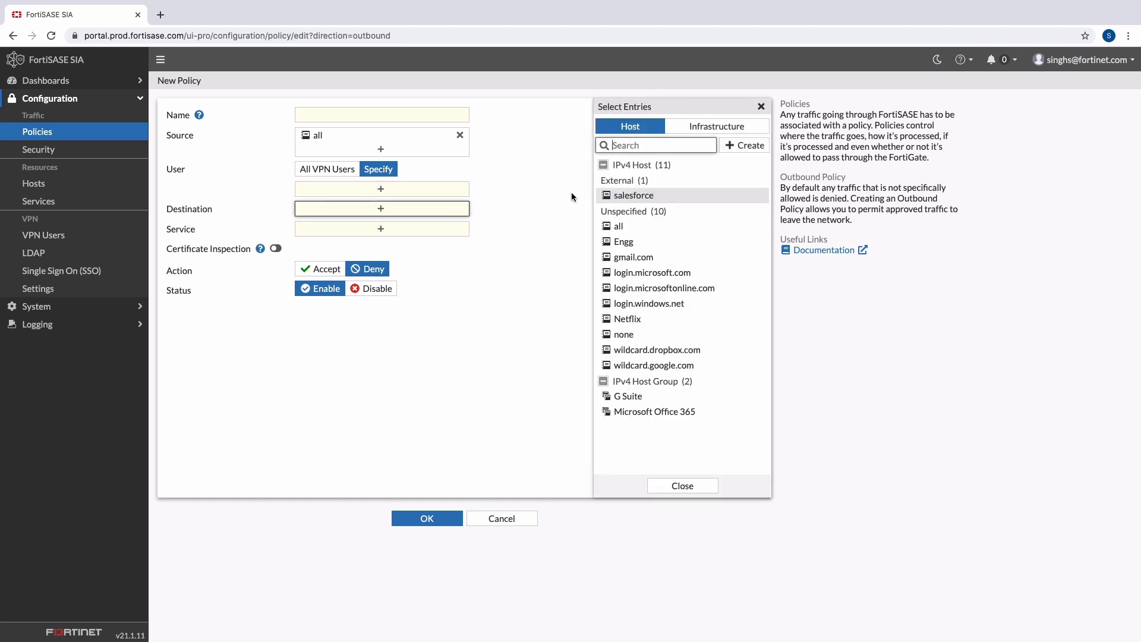
click(740, 148)
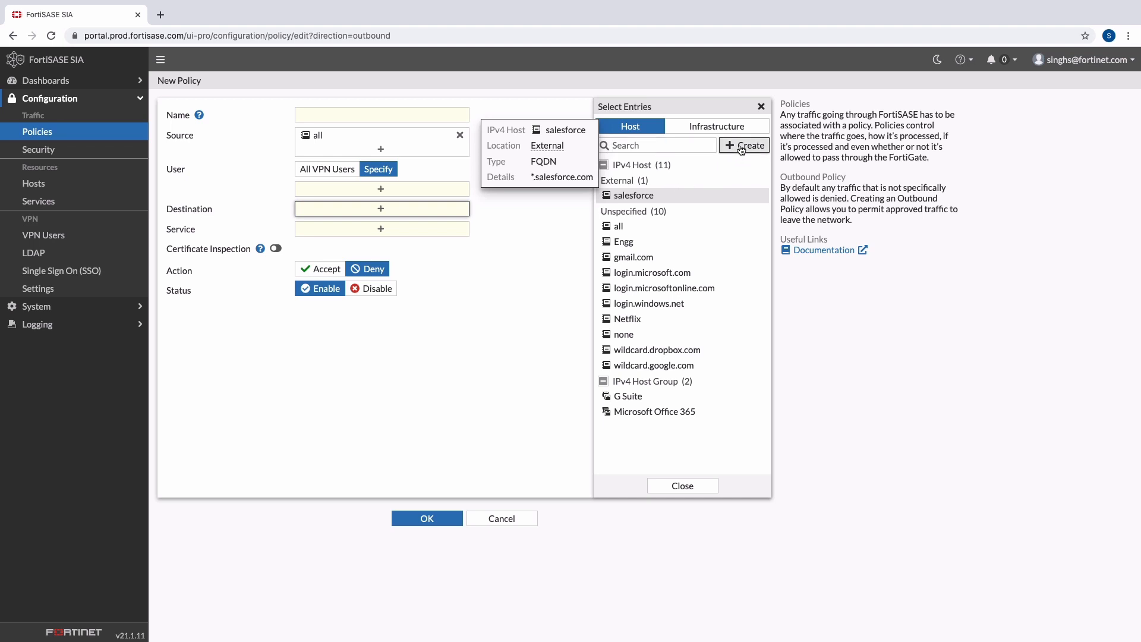
click(680, 181)
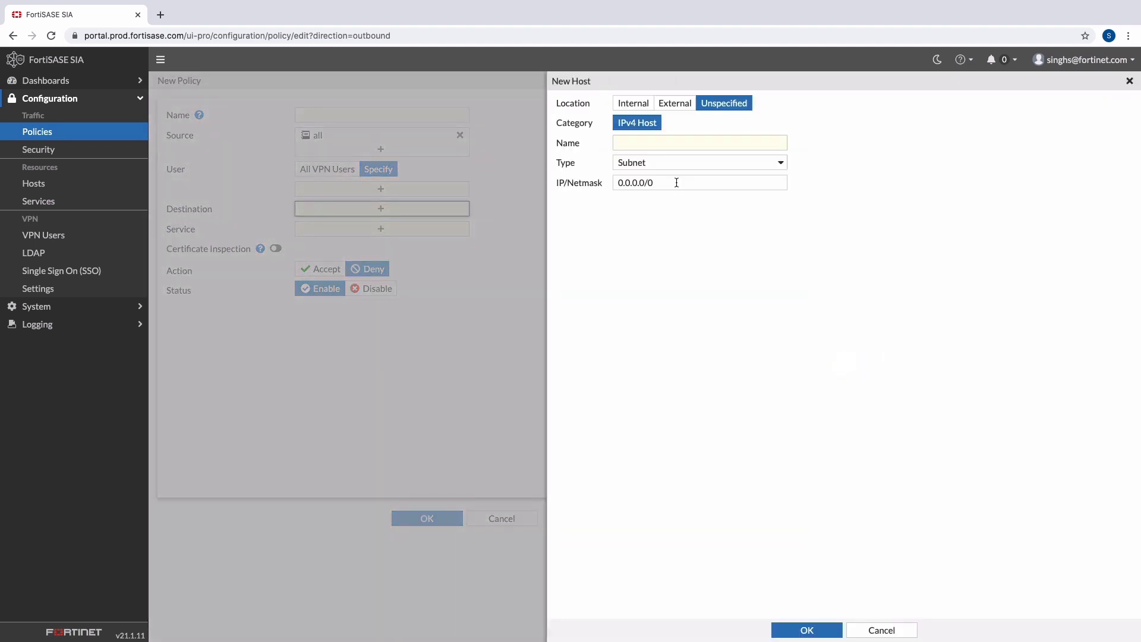
click(694, 167)
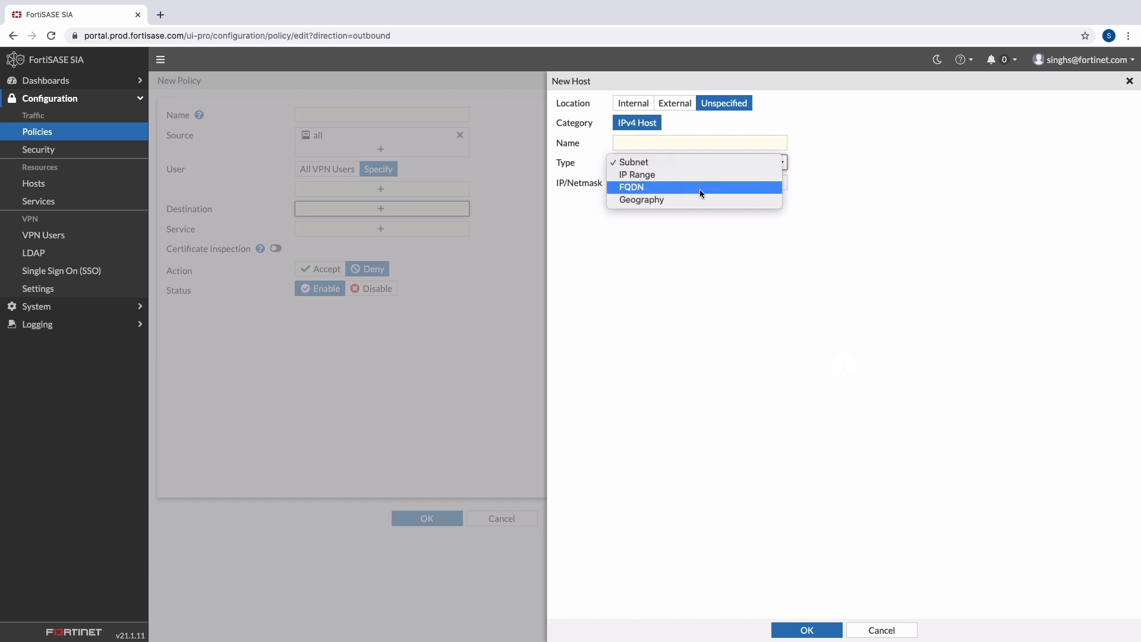
key(Escape)
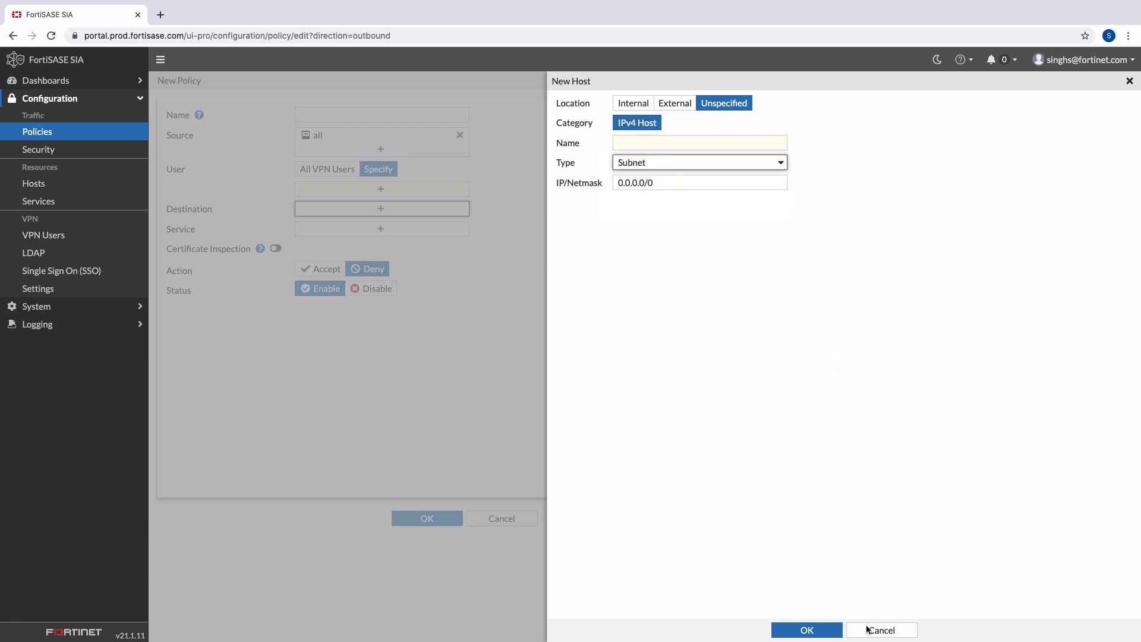
click(867, 629)
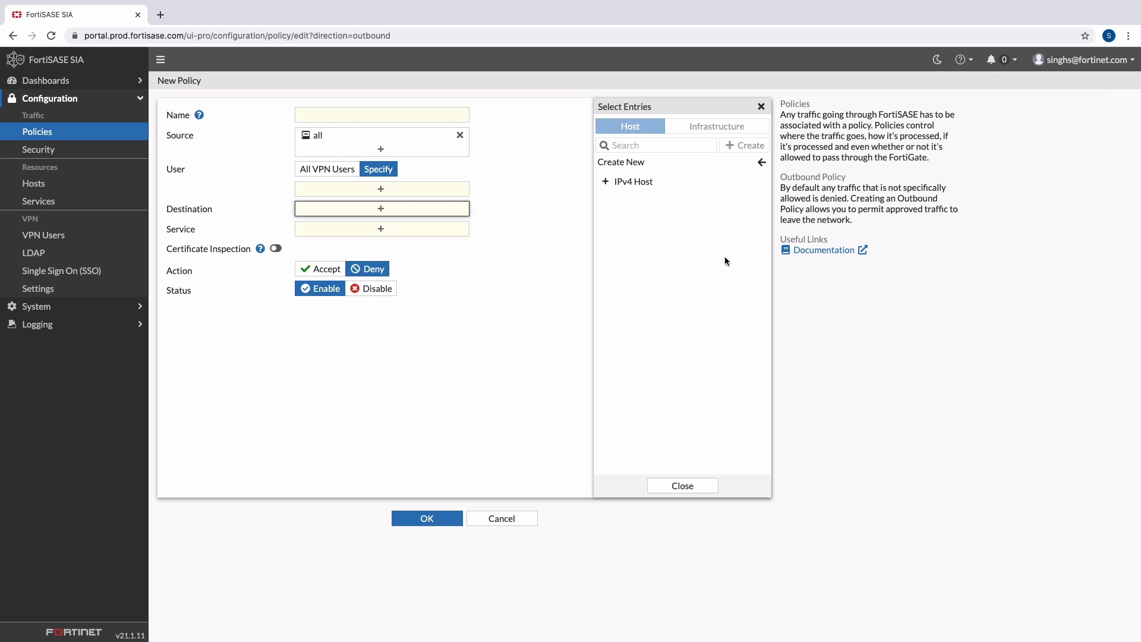
click(761, 162)
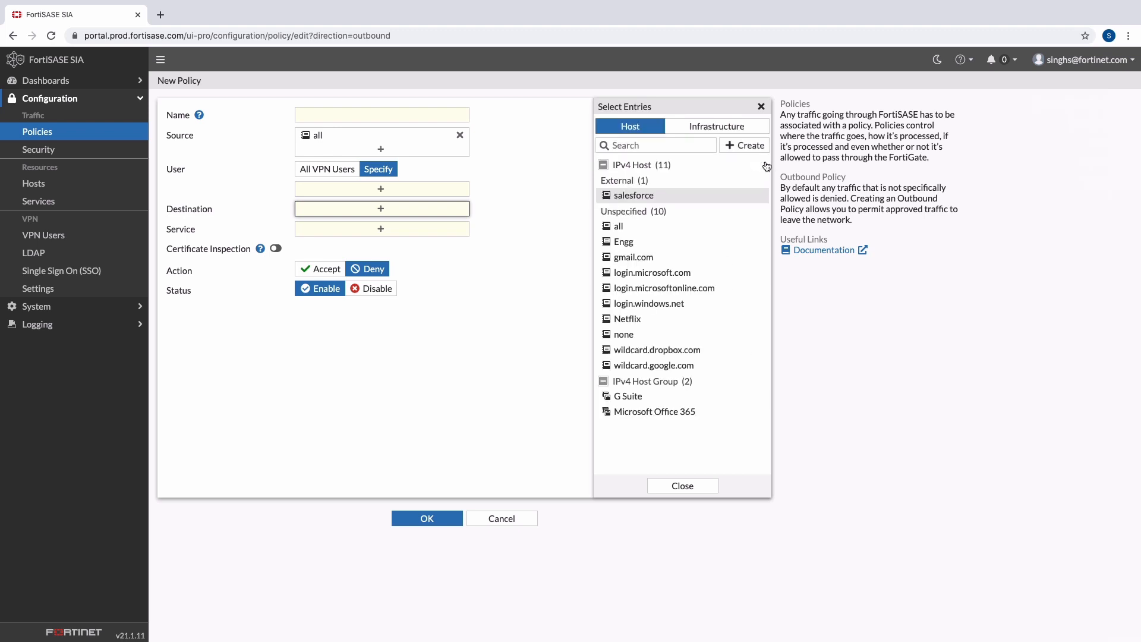
Browse the Infrastructure entries available as policy destinations and leave the selection without choosing any
click(730, 130)
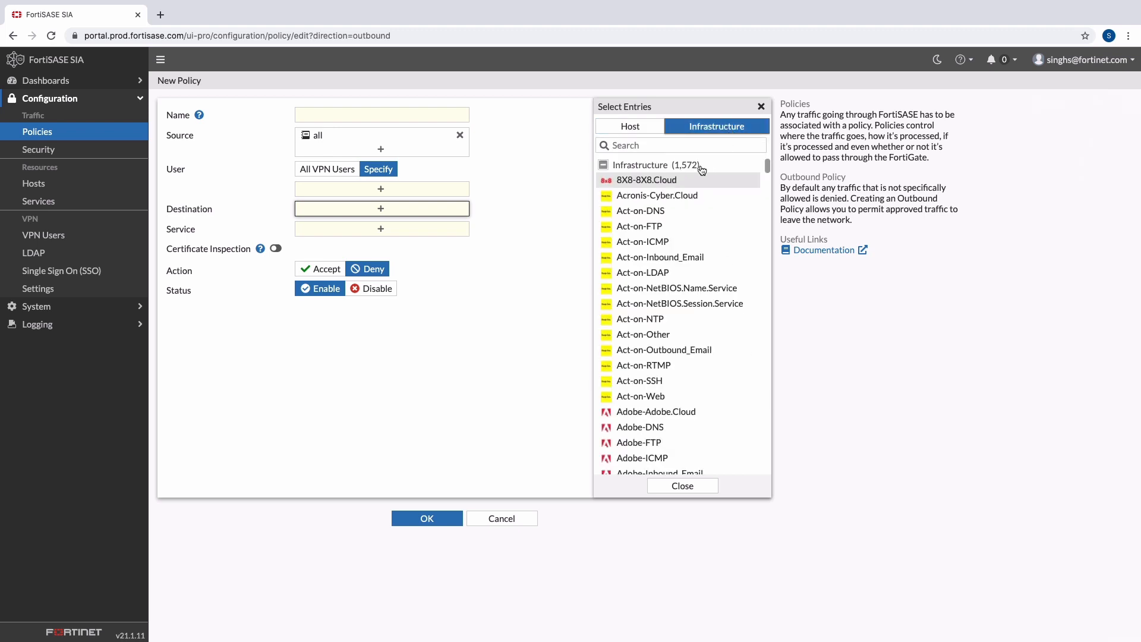
scroll(691, 205, down, 3)
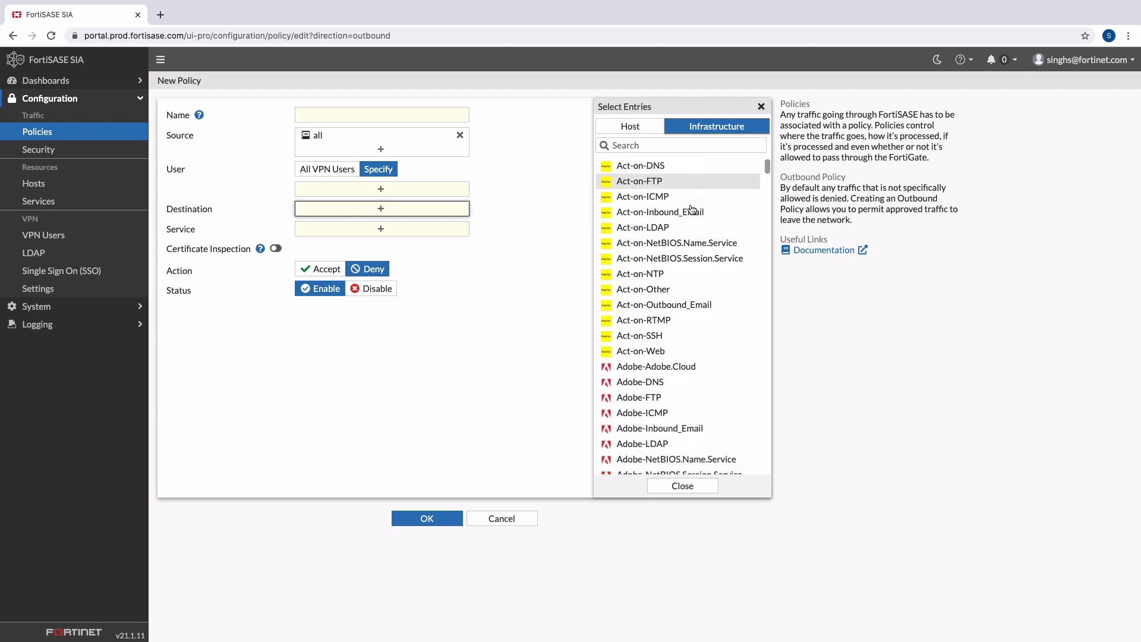
scroll(683, 220, down, 1)
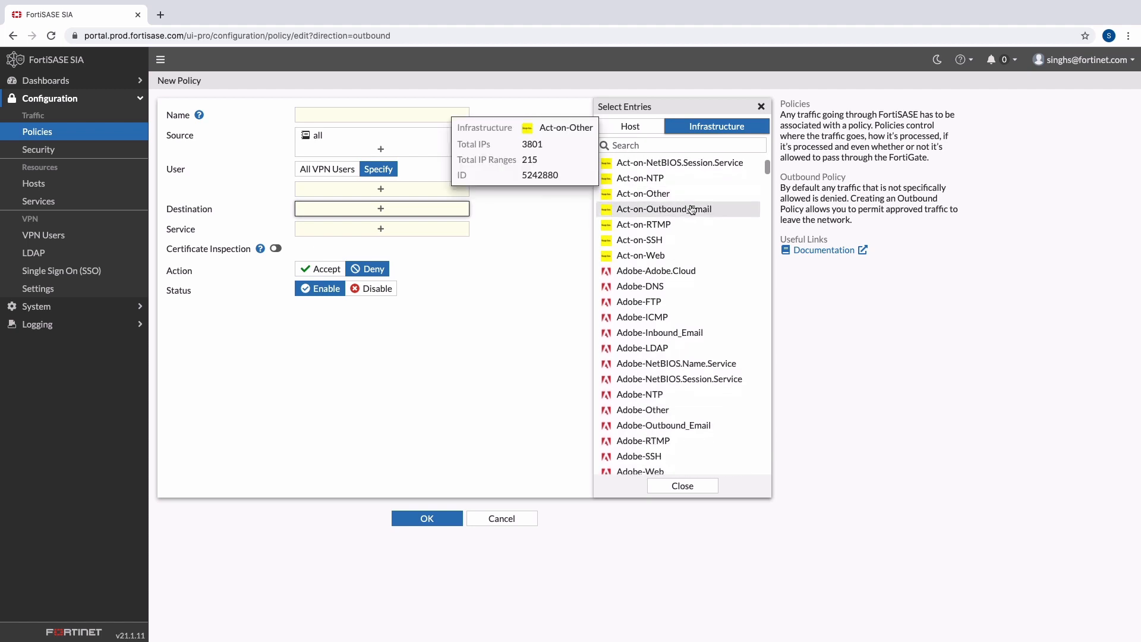
click(672, 486)
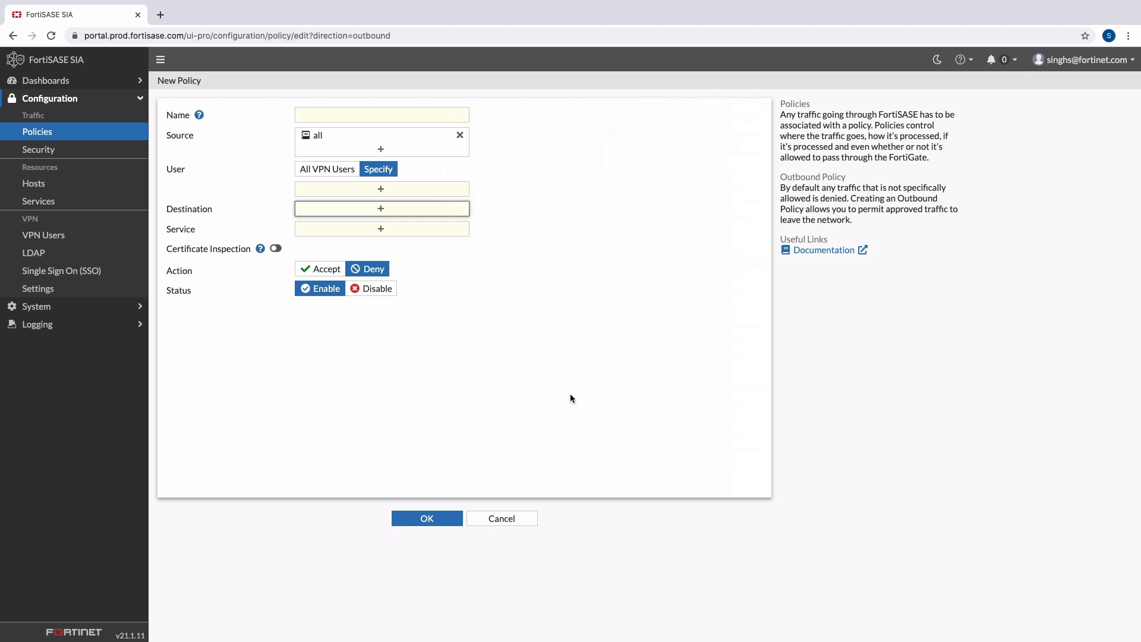
Browse the service entries available for the new outbound policy and leave the selection without choosing any
click(430, 231)
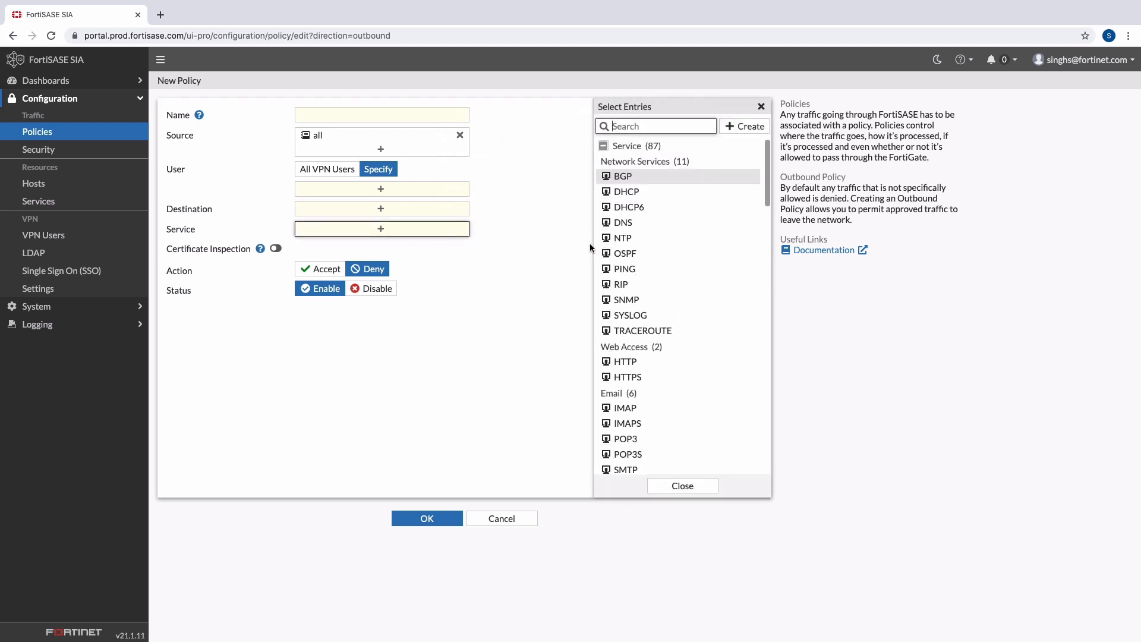
scroll(615, 259, down, 5)
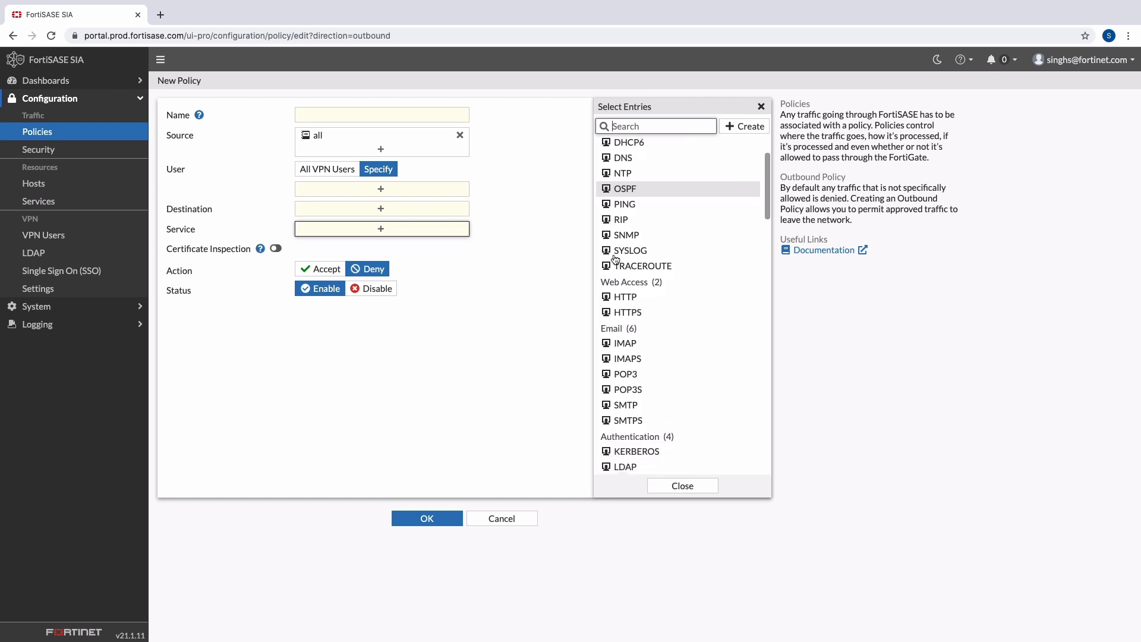
scroll(615, 258, down, 3)
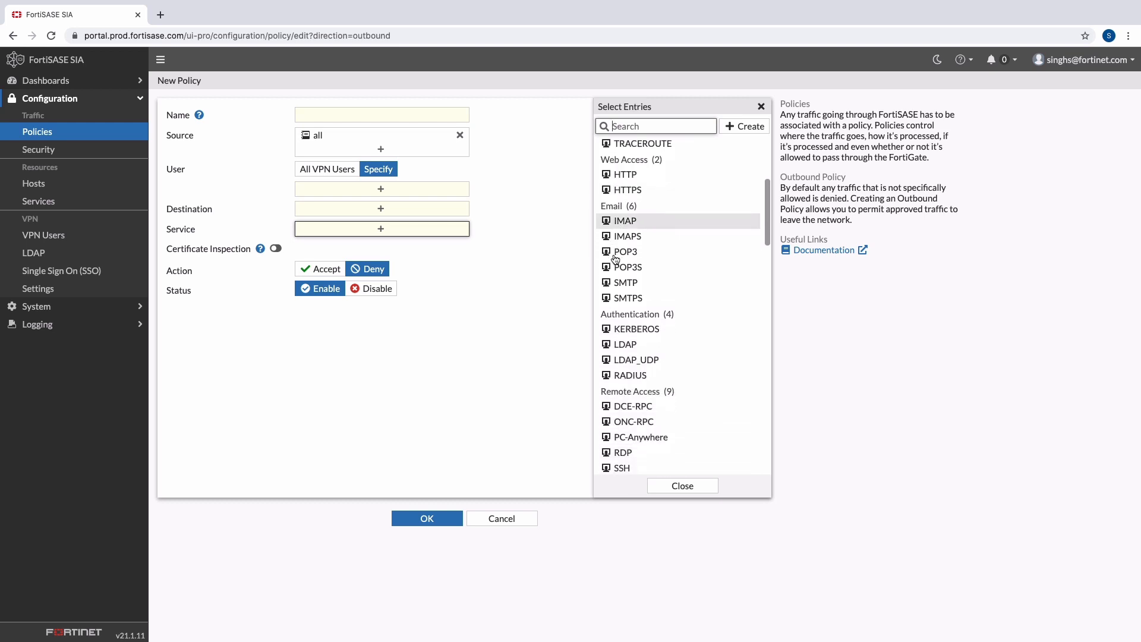
scroll(615, 258, down, 5)
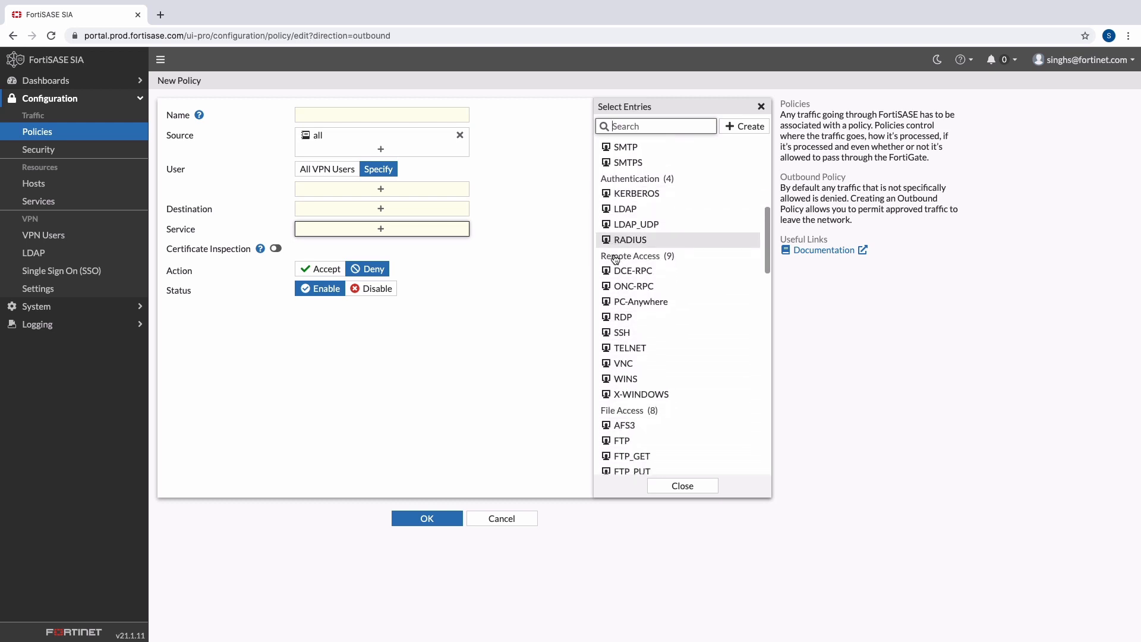
scroll(615, 262, down, 10)
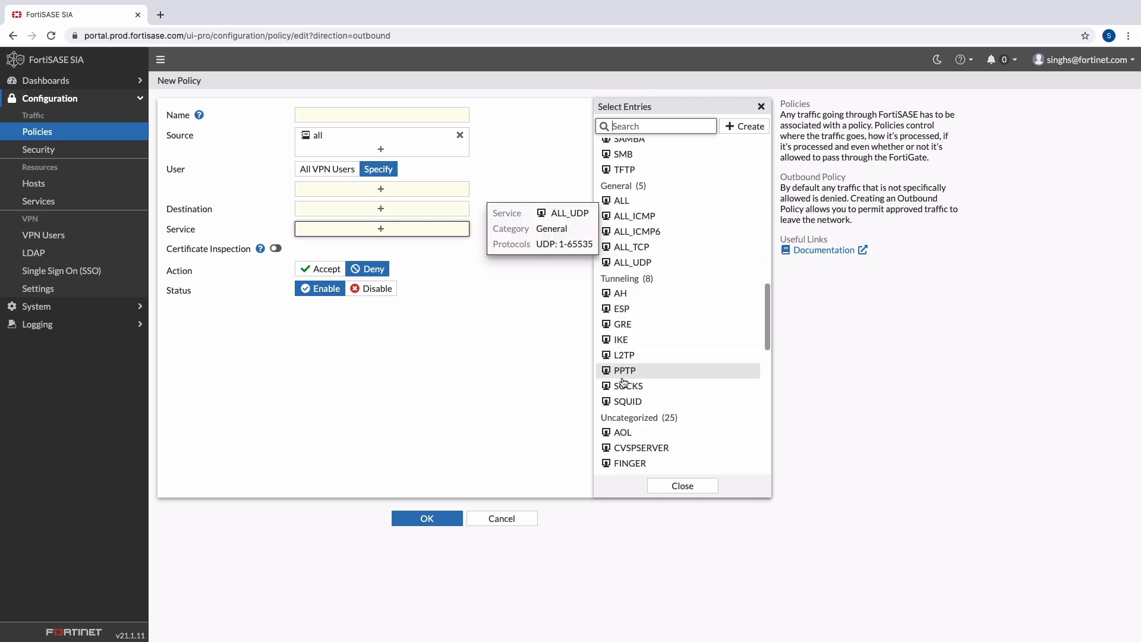
click(657, 491)
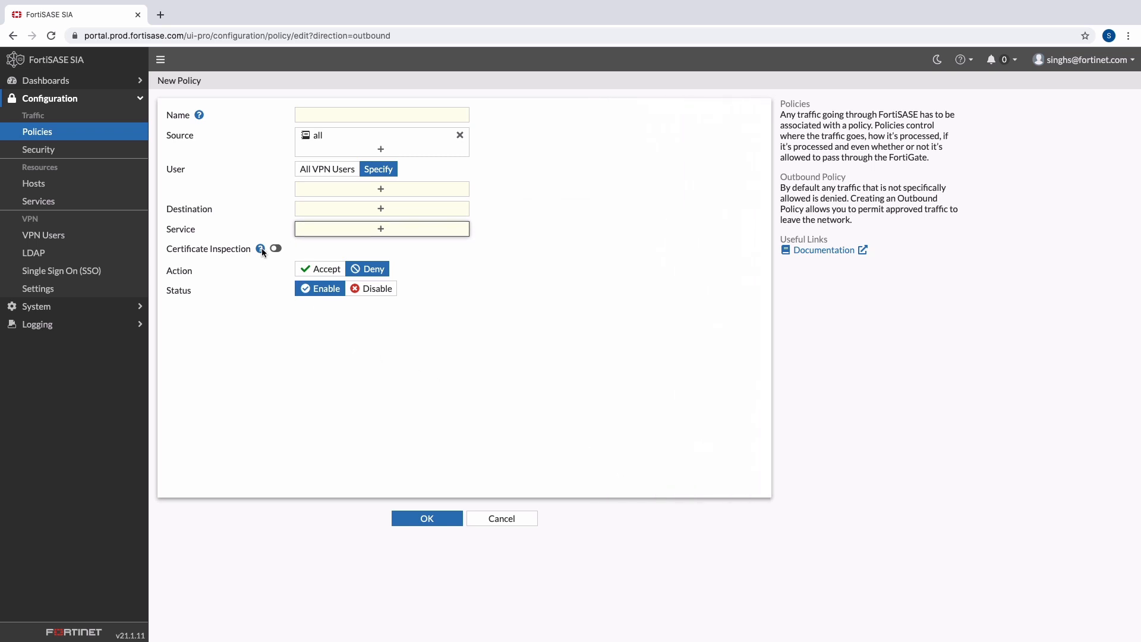
Check the help for the policy's Certificate Inspection option and discard the new policy
mouse_move(262, 248)
click(474, 522)
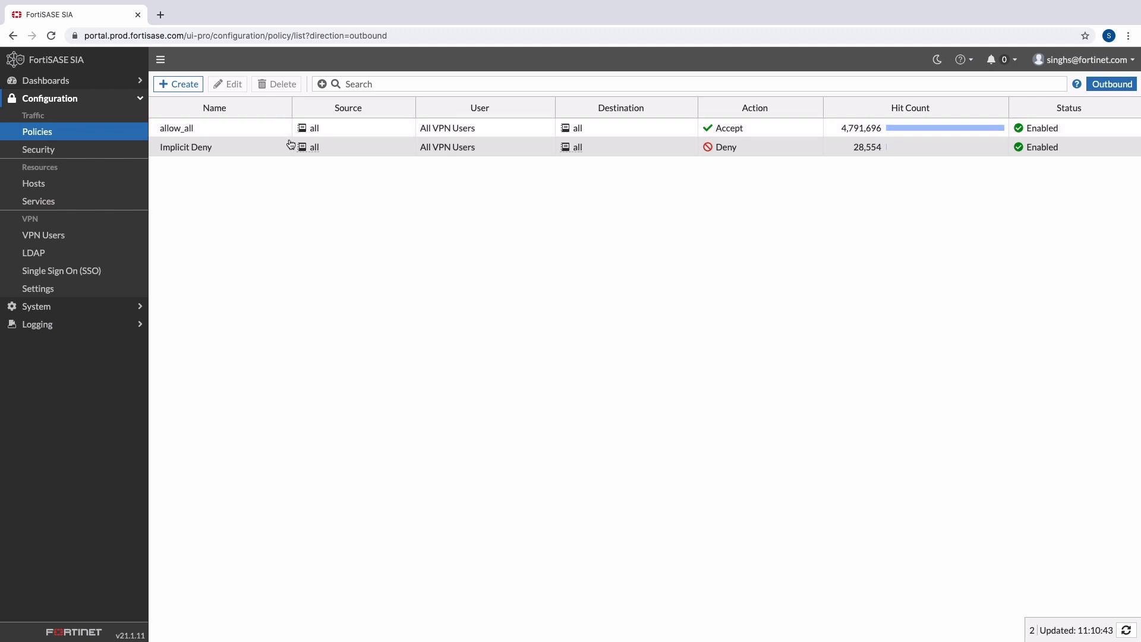
Examine the Web Filter settings in the Security configuration, covering the FortiGuard category, URL and content filters, and leave without saving
click(129, 155)
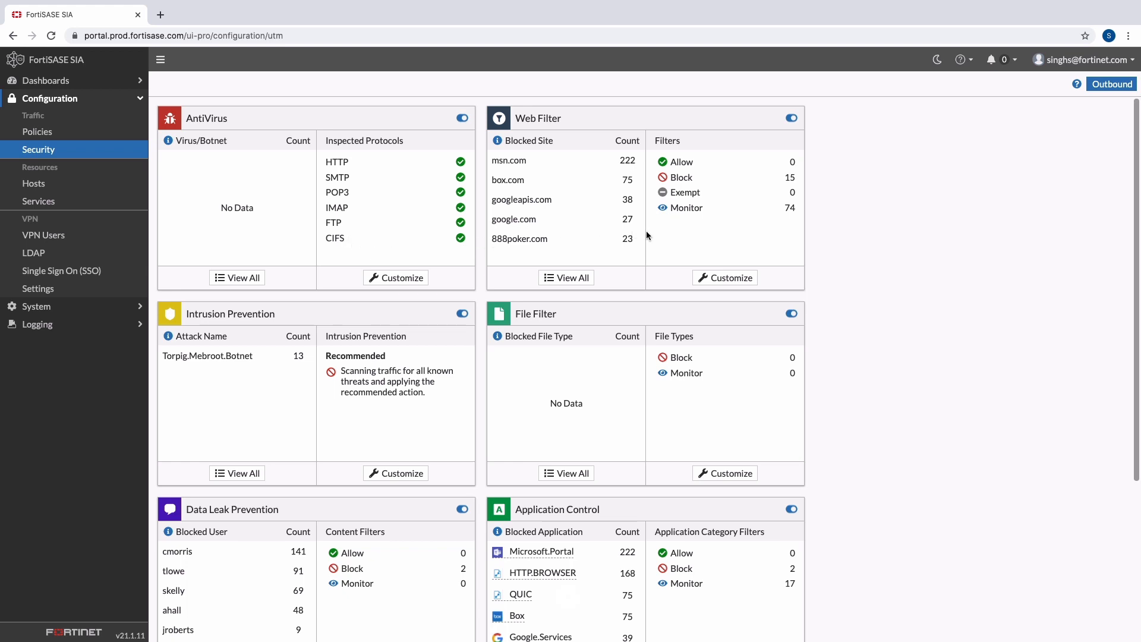
click(703, 277)
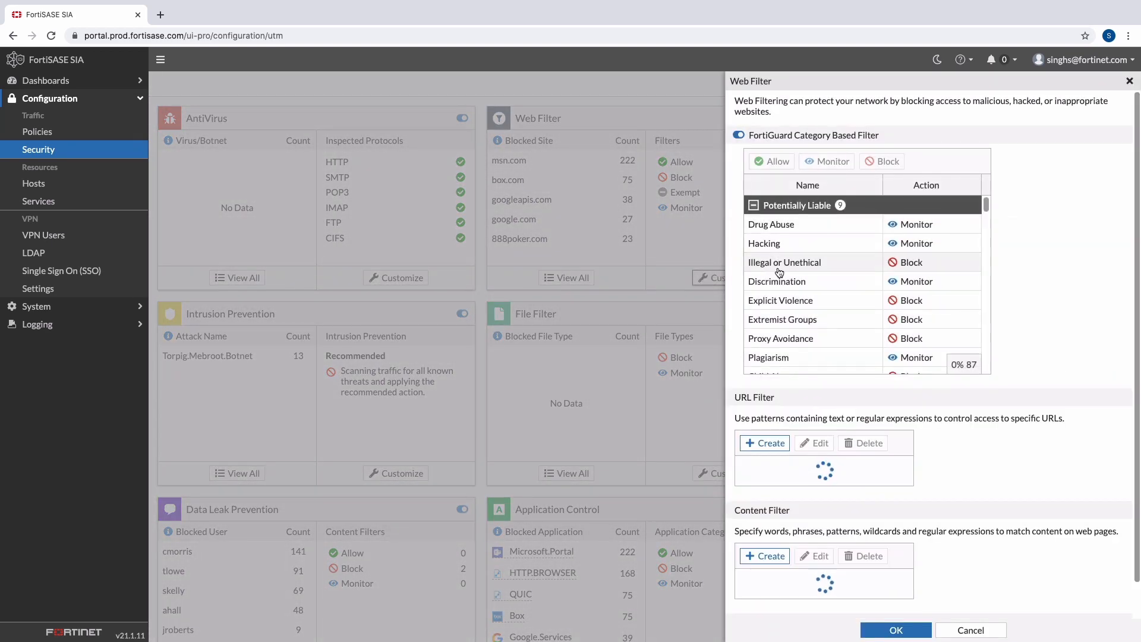
scroll(790, 285, down, 2)
scroll(789, 286, down, 4)
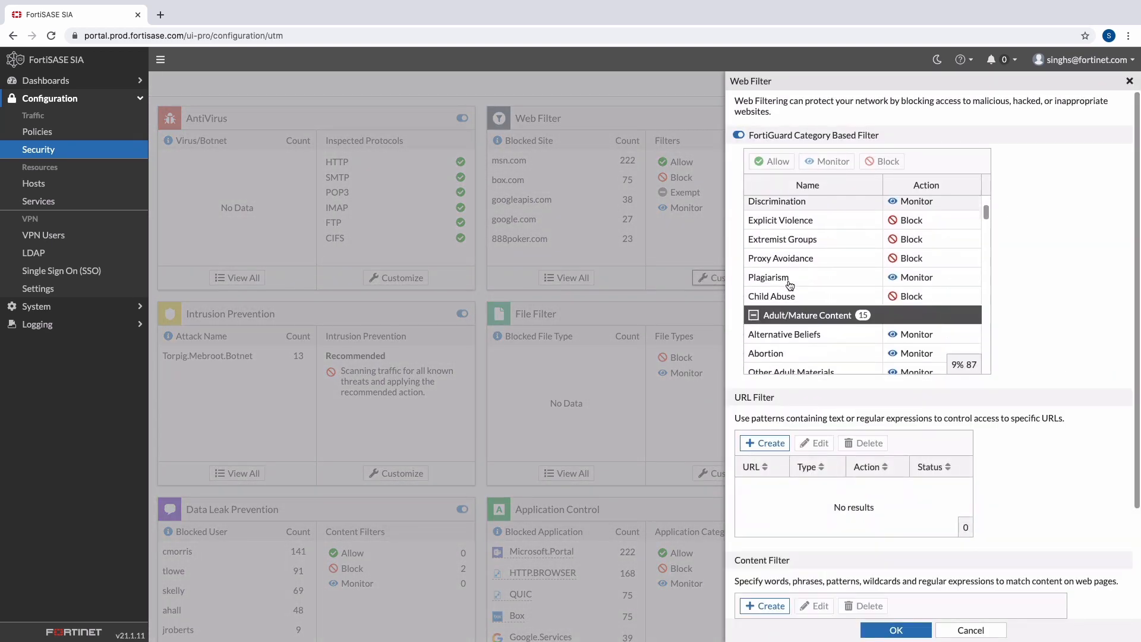
scroll(789, 286, down, 4)
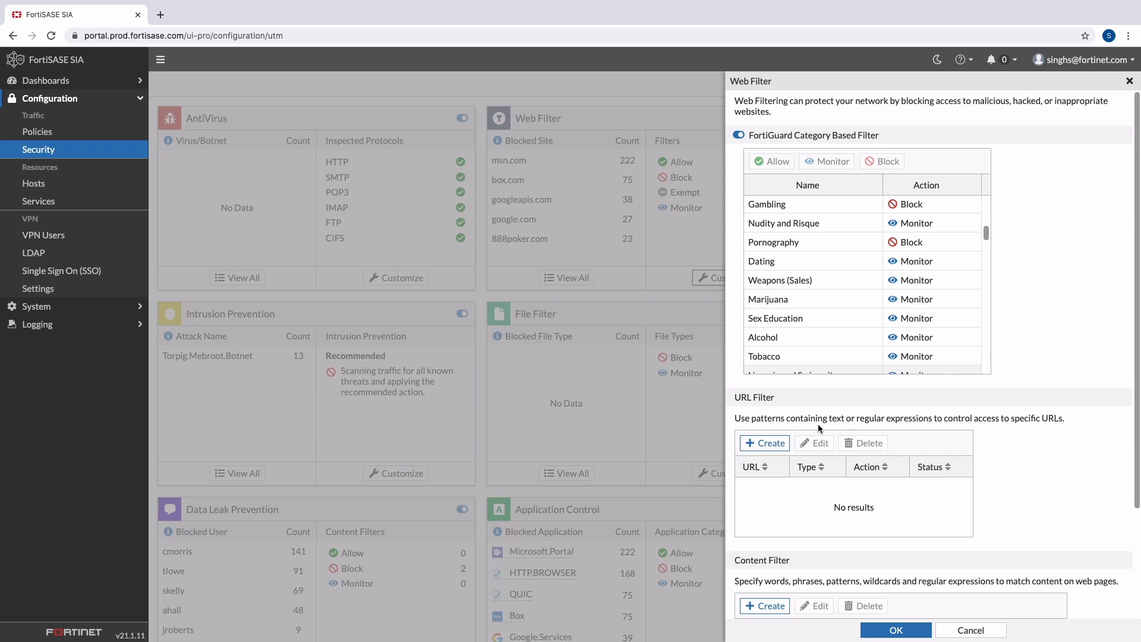
scroll(818, 423, down, 2)
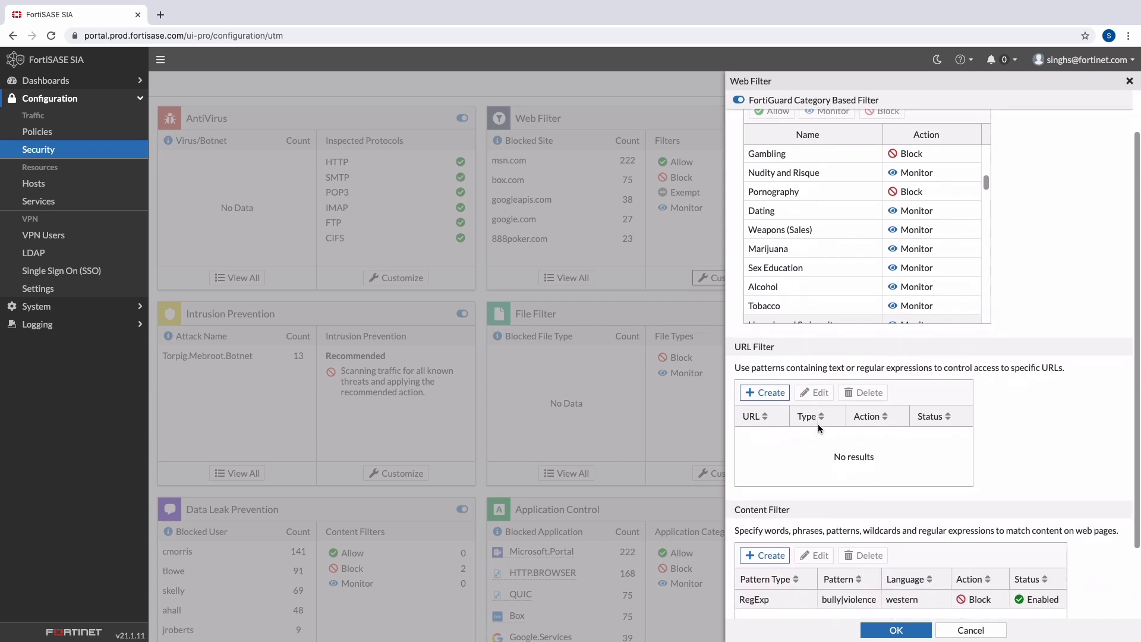
scroll(818, 423, down, 1)
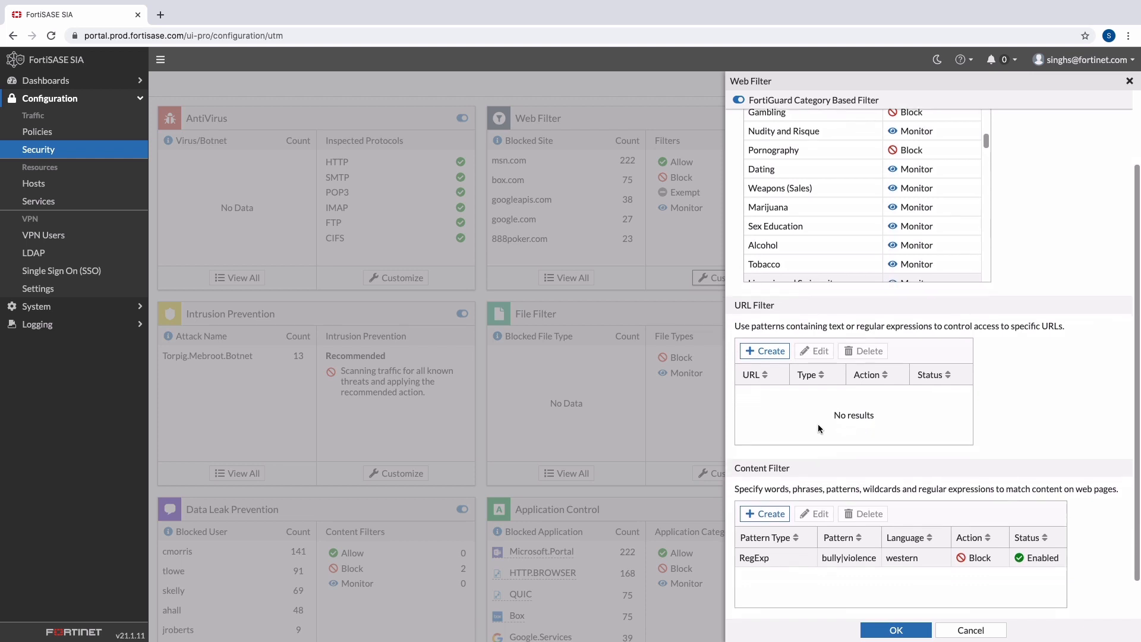
scroll(817, 423, down, 1)
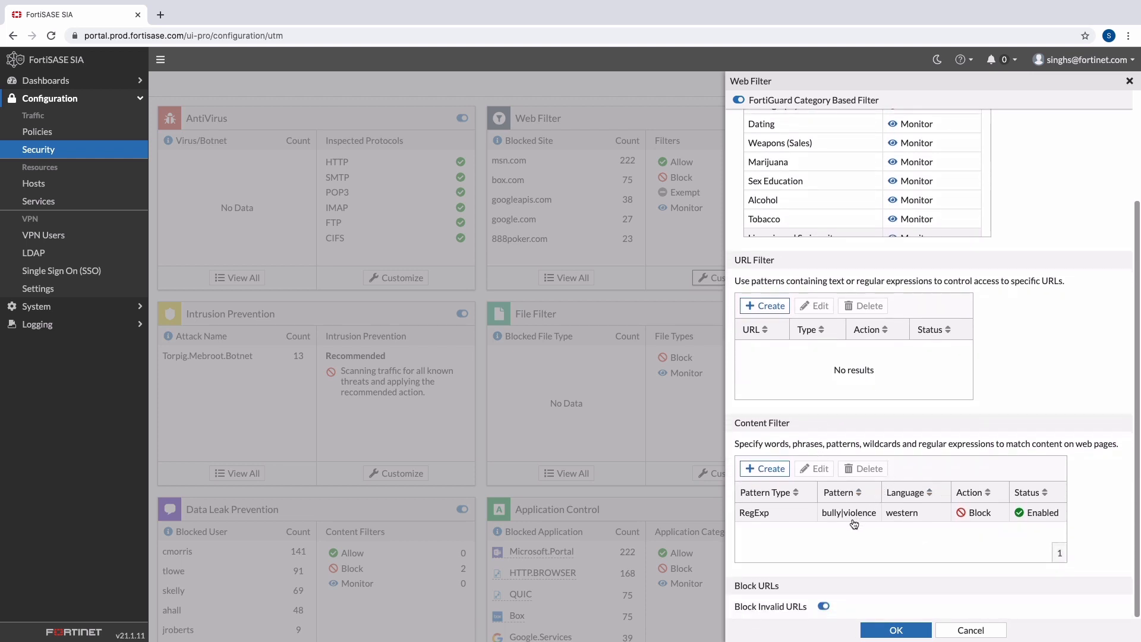
click(956, 631)
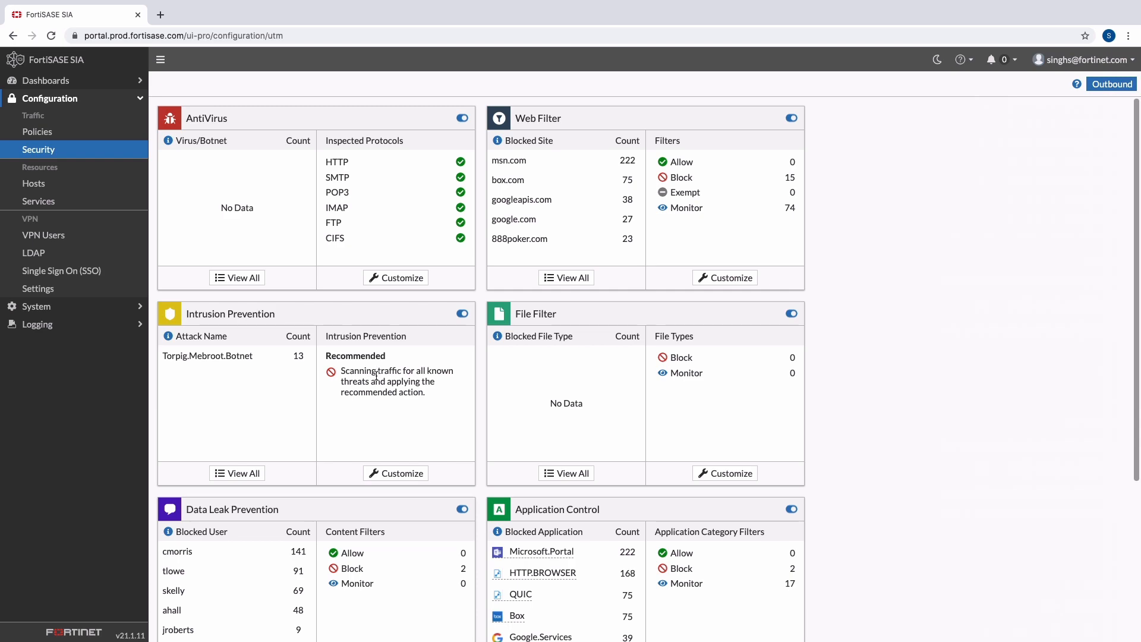
View the Intrusion Prevention profile choices and leave without changing the profile
click(380, 470)
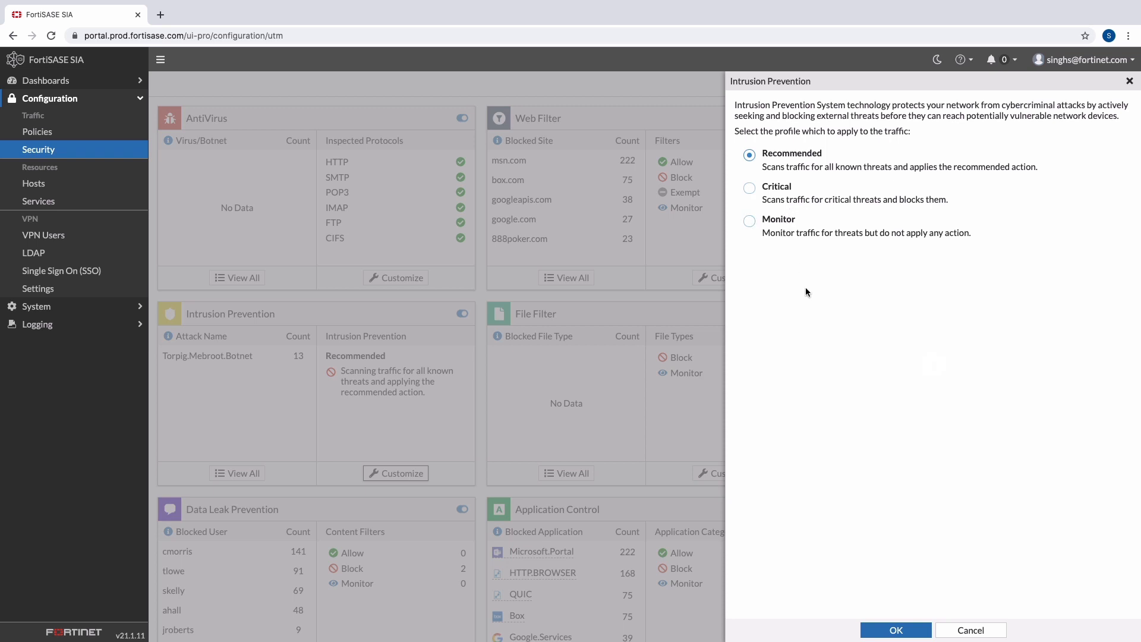
click(953, 630)
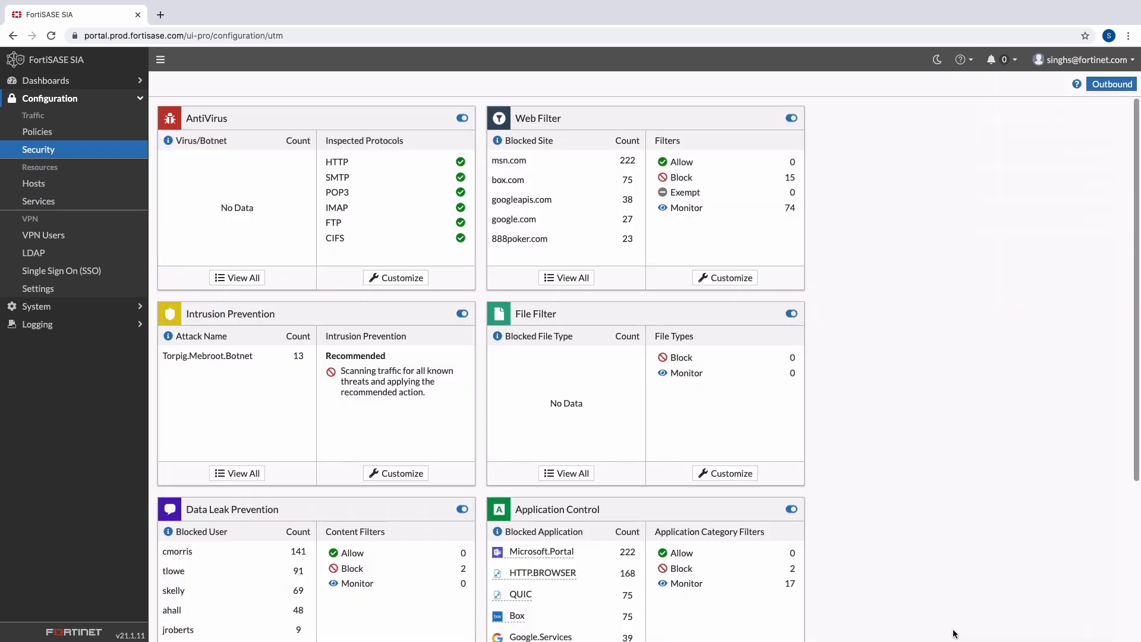
Browse the file types that File Filter can block and exit its settings without adding any
click(721, 471)
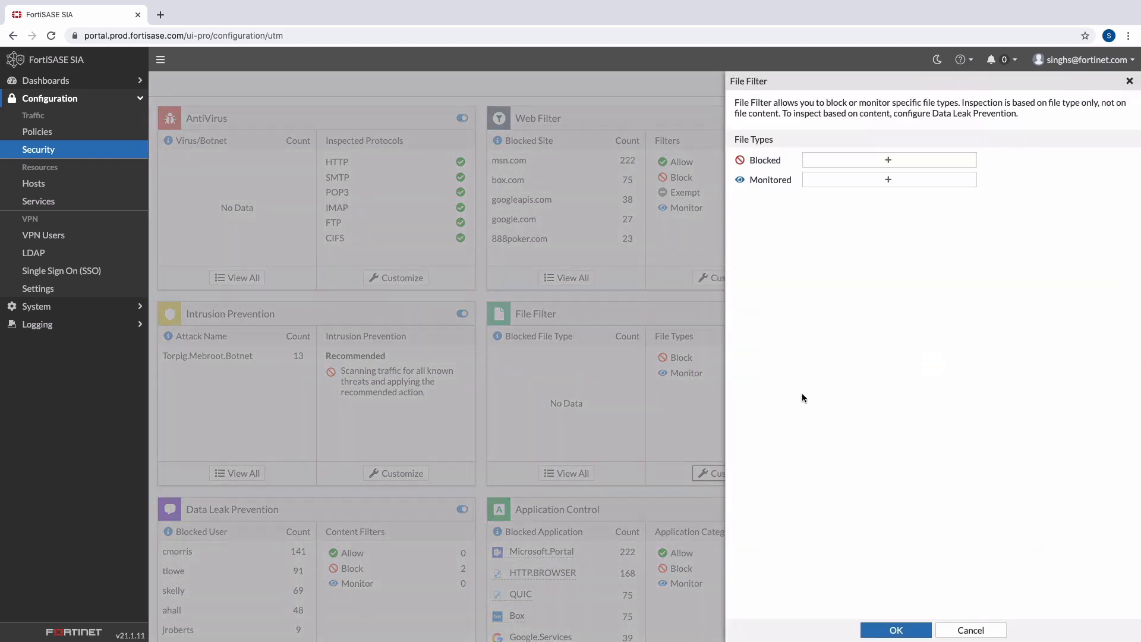
click(872, 164)
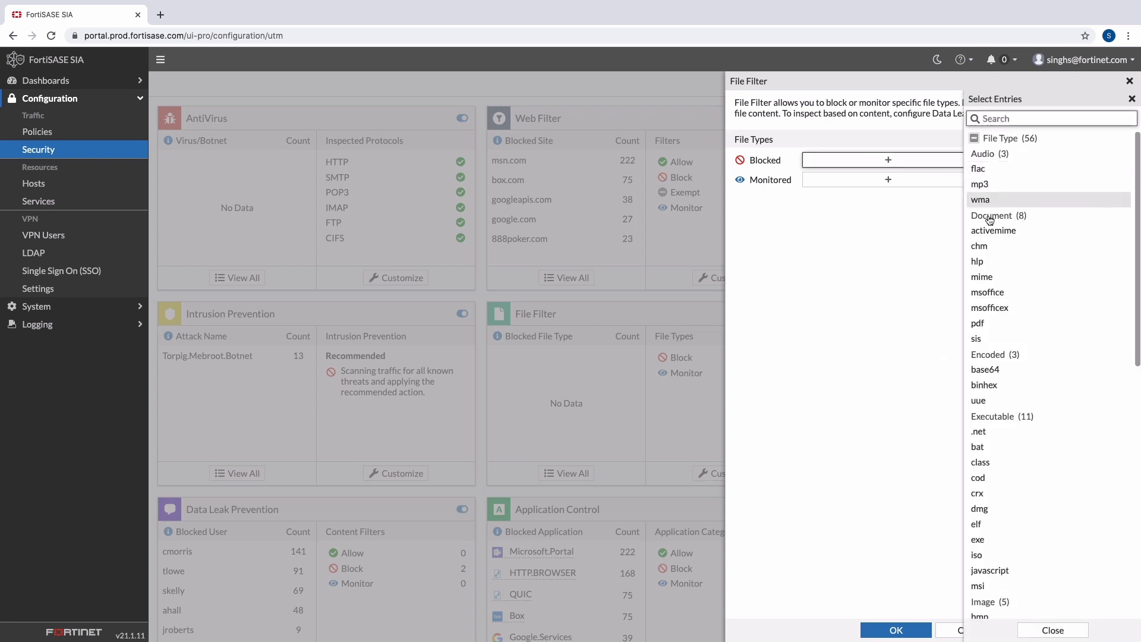
scroll(990, 219, down, 5)
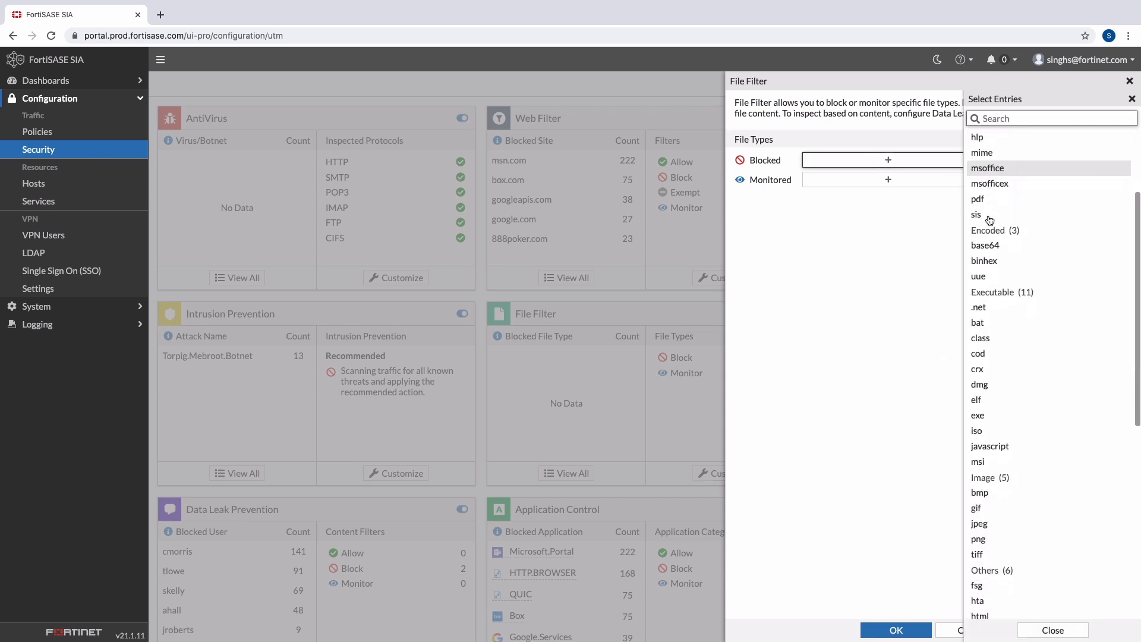
scroll(989, 220, down, 5)
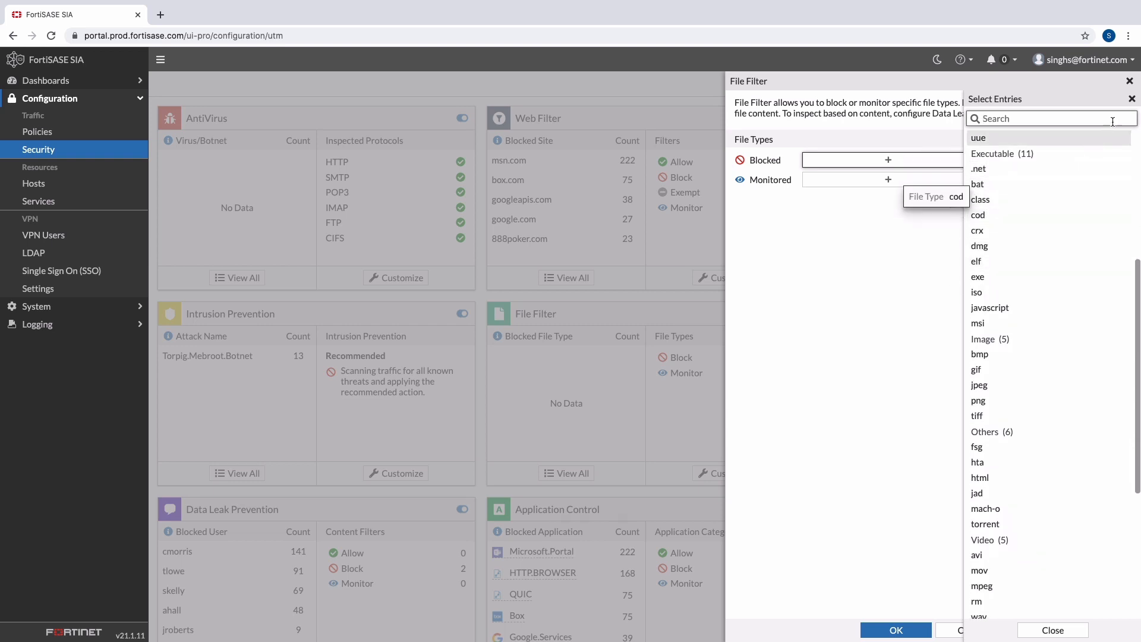
click(1132, 99)
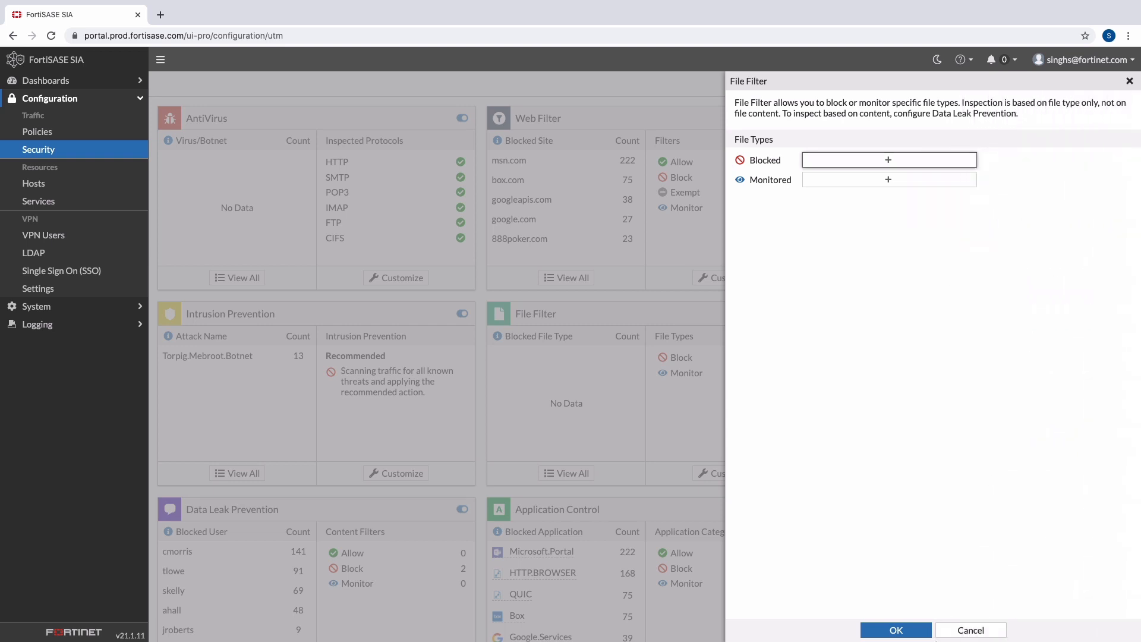
click(947, 629)
View the content filters configured for Data Leak Prevention and leave without changes
scroll(903, 599, down, 3)
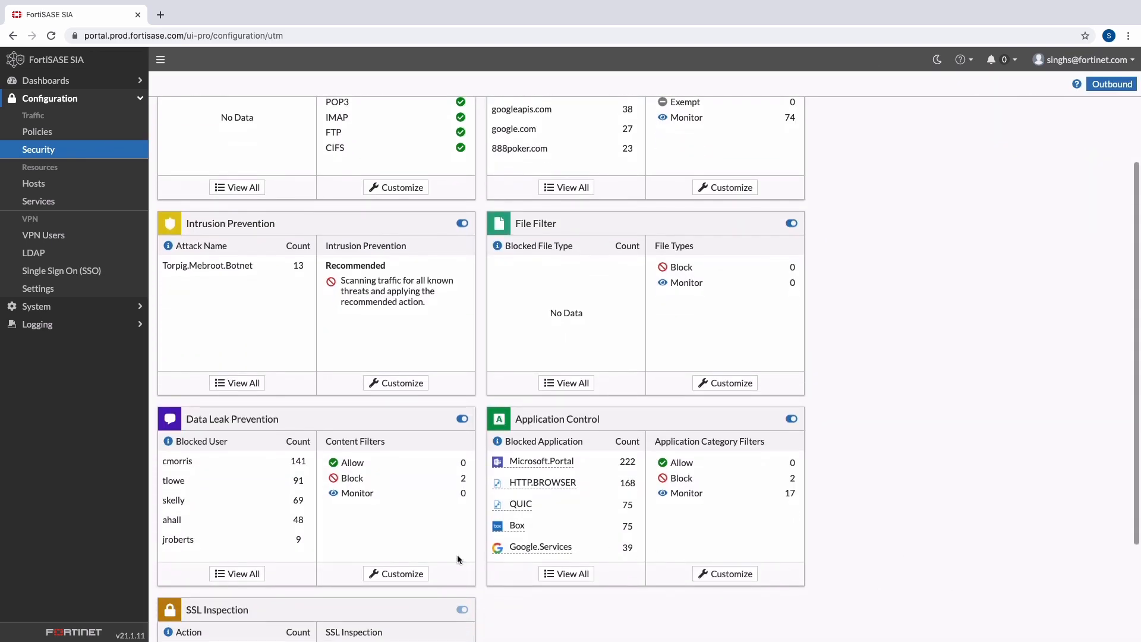
click(410, 573)
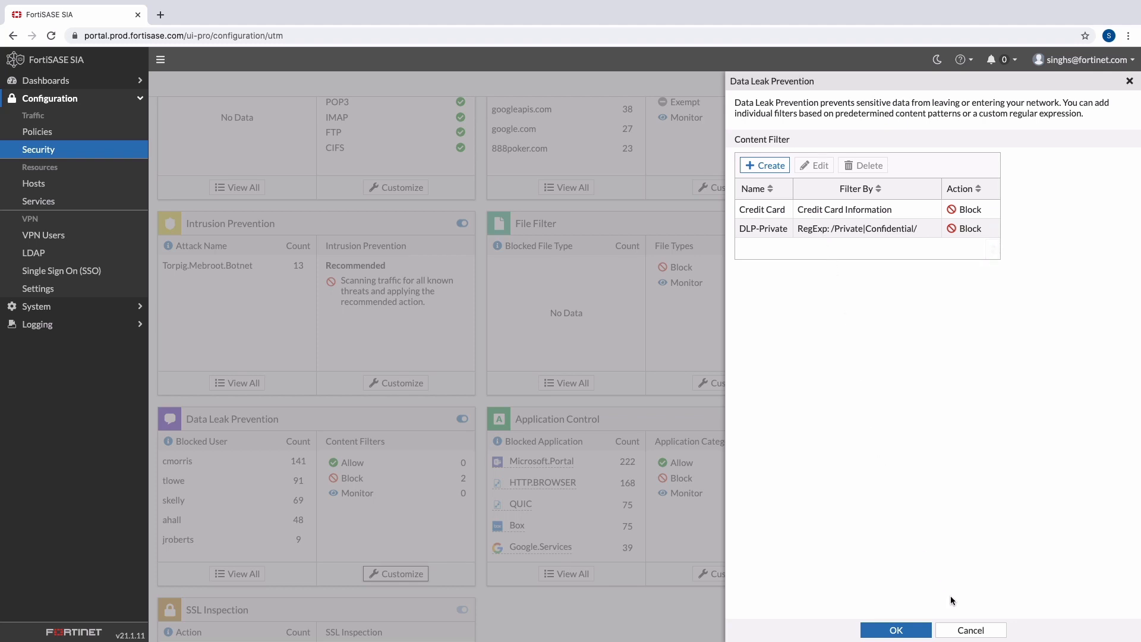
click(970, 629)
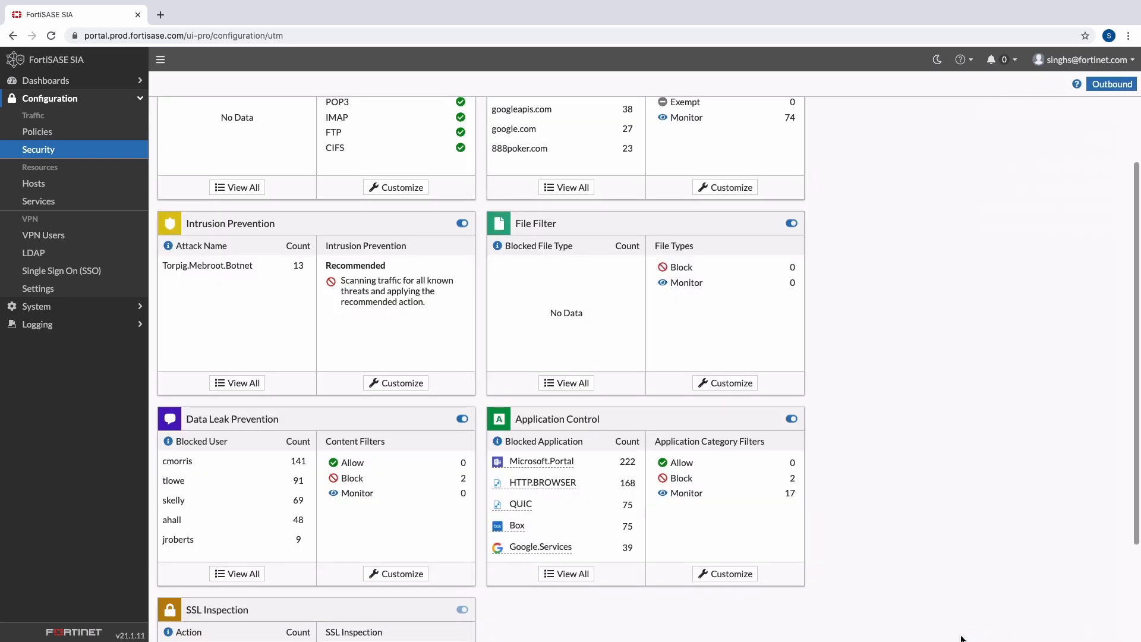
Examine the Application Control categories and the application signatures in the P2P category
click(749, 573)
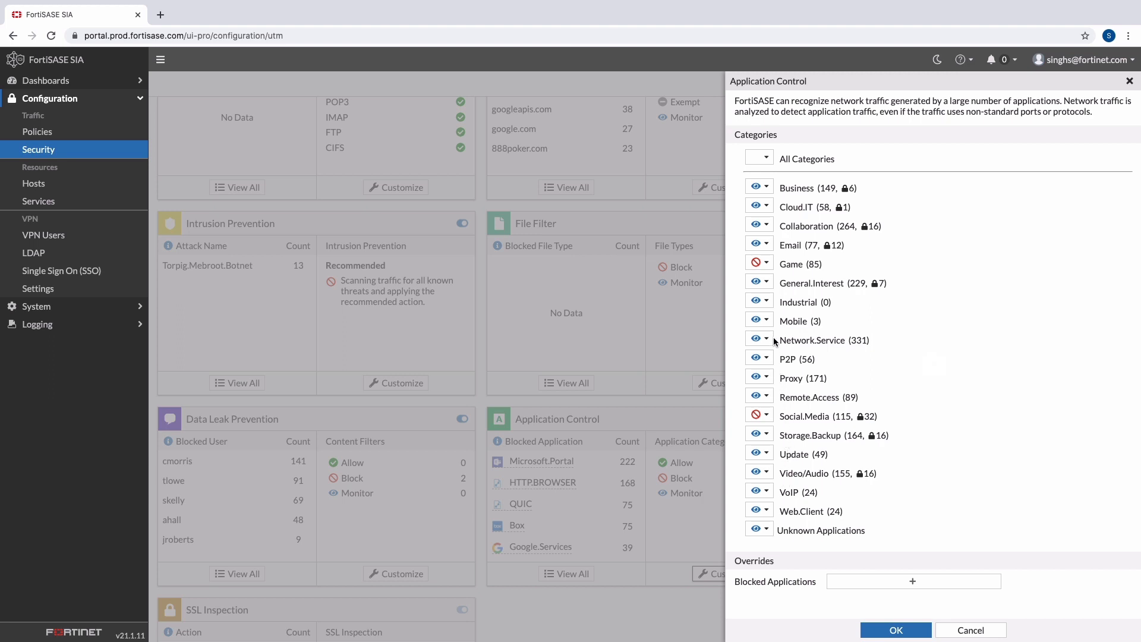
click(771, 358)
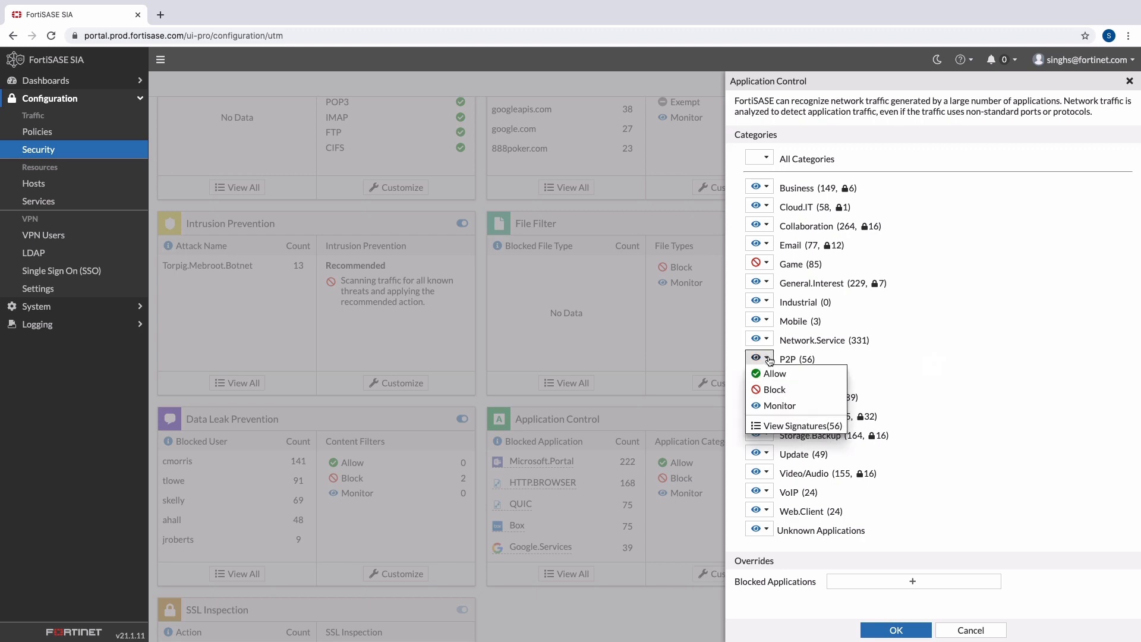
click(772, 423)
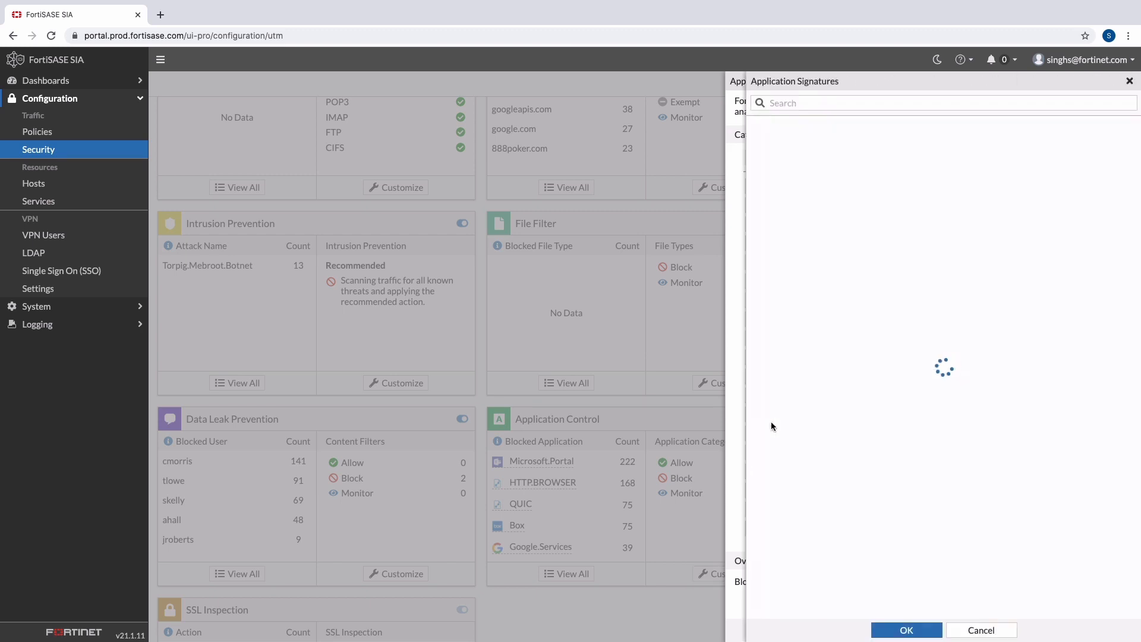
scroll(775, 423, down, 1)
scroll(774, 423, down, 4)
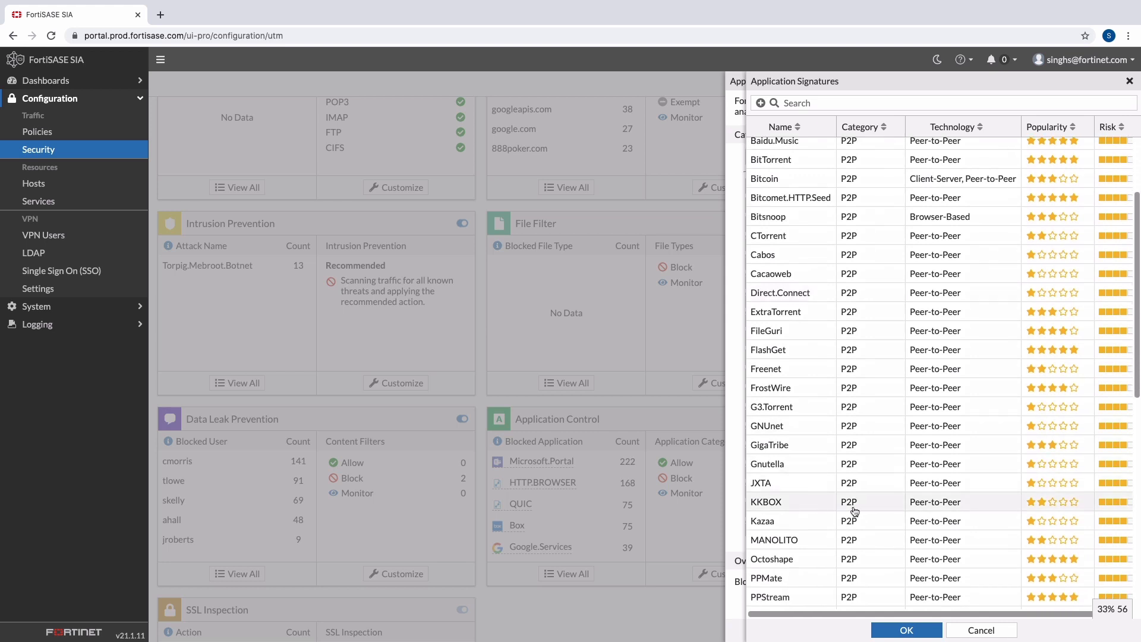
click(966, 630)
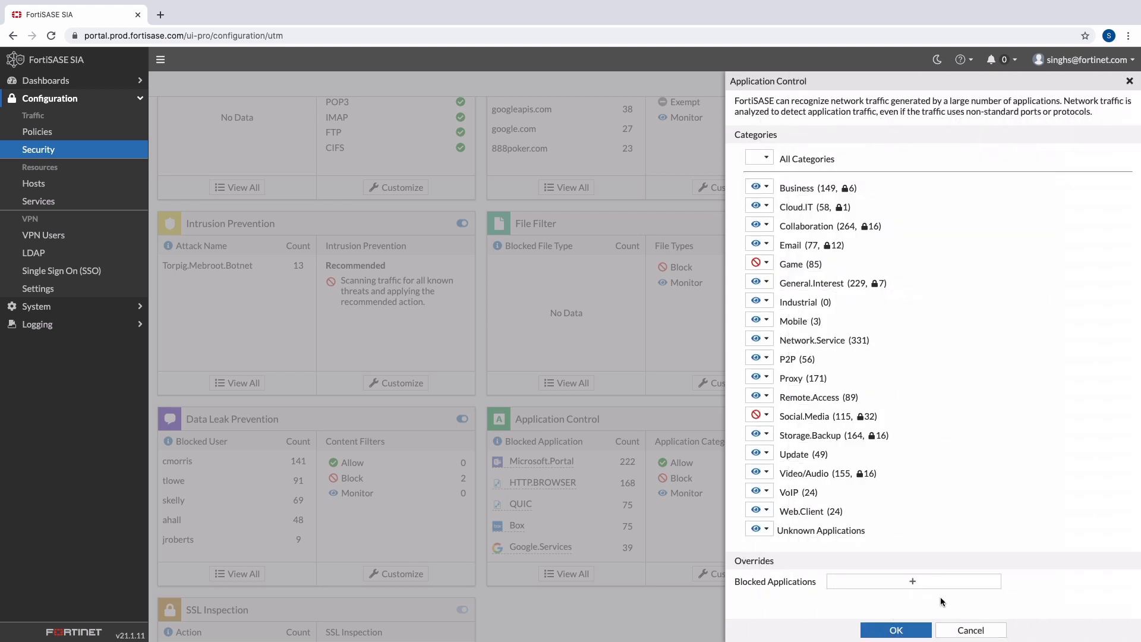
Browse the applications available as Blocked Applications overrides and exit Application Control without adding any
click(913, 585)
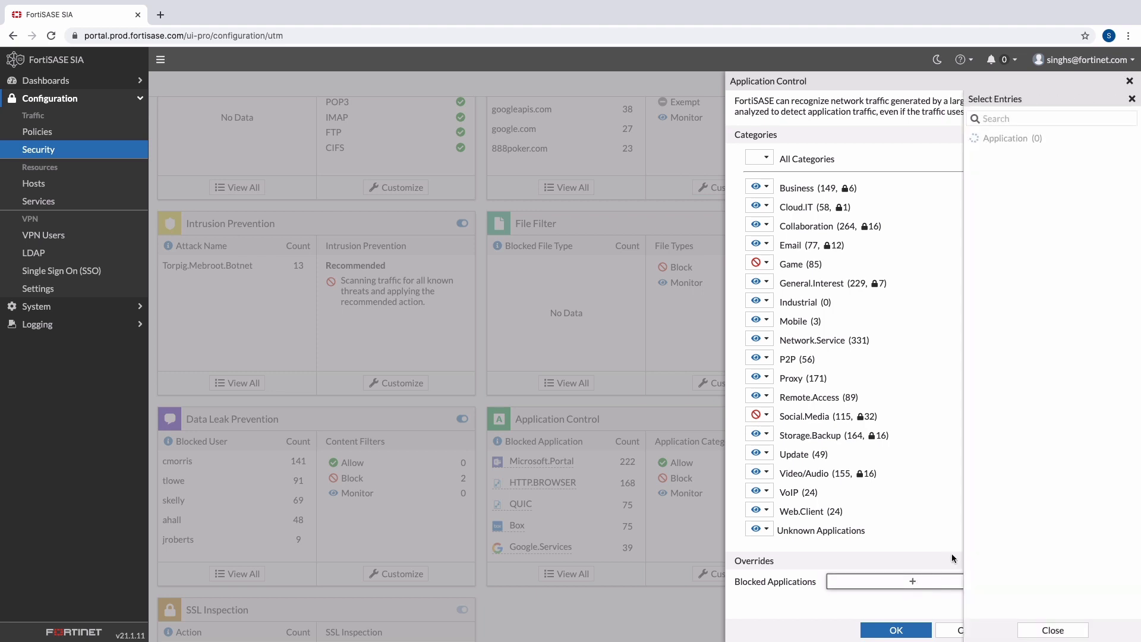
scroll(988, 516, down, 2)
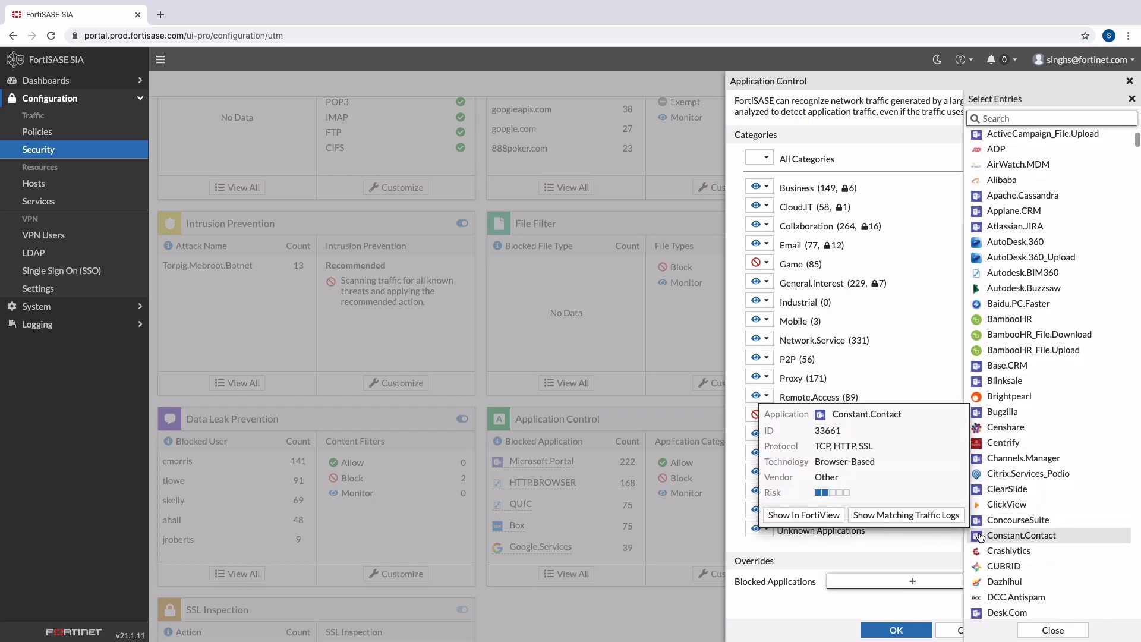
click(938, 631)
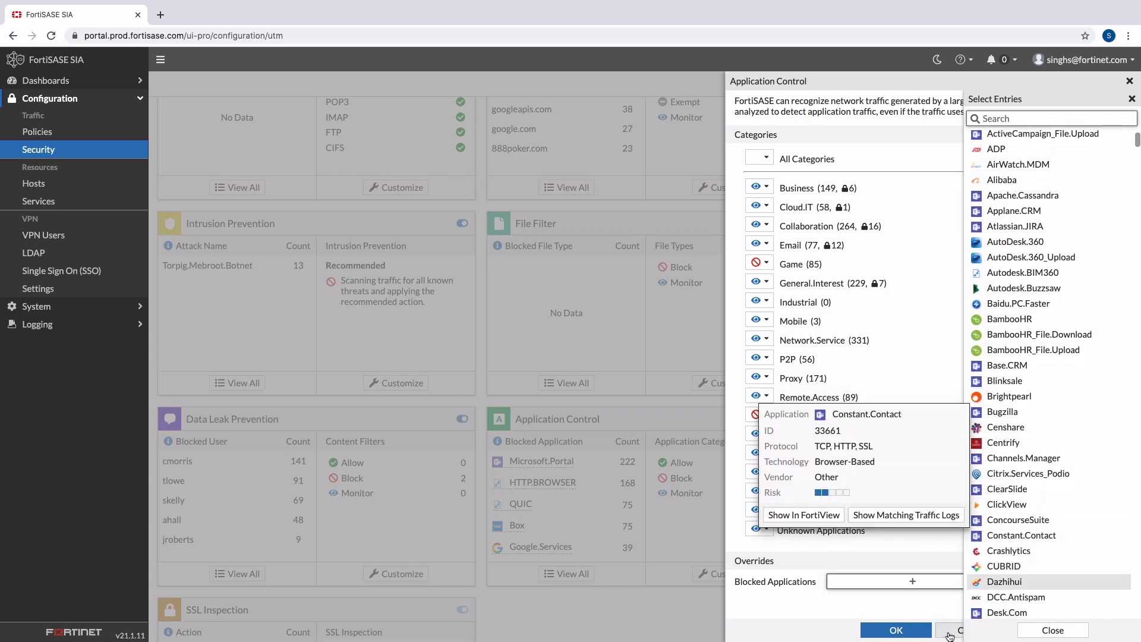
View the SSL Inspection settings, including the inspection modes, CA certificate, and exempt hosts and URL categories
scroll(905, 624, down, 3)
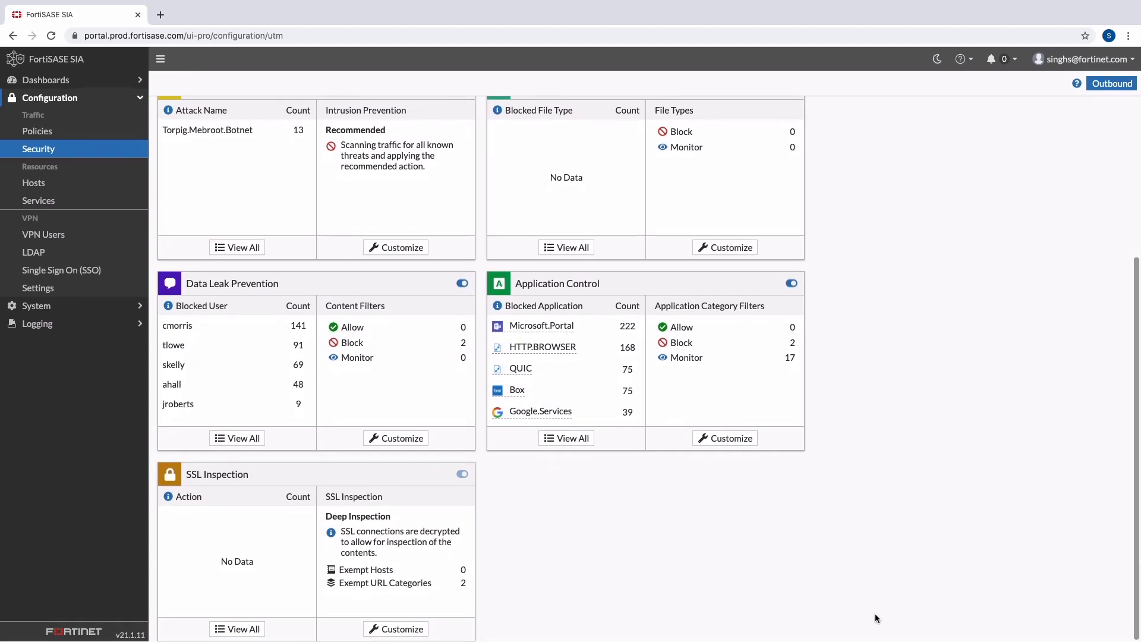
click(417, 629)
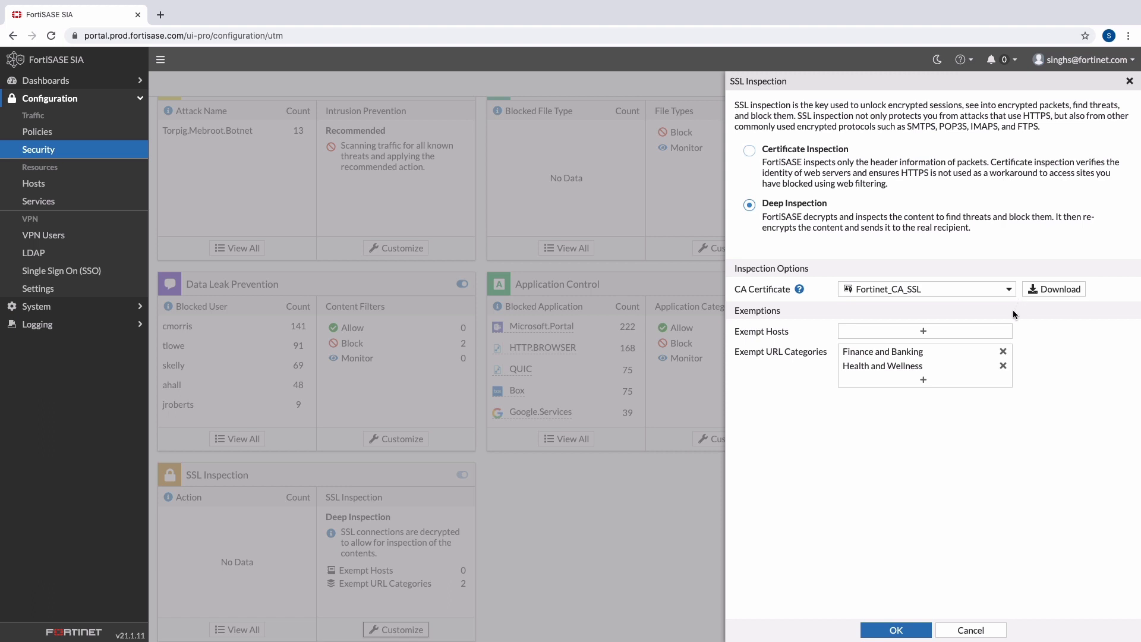
Browse the FortiGuard URL categories available as SSL Inspection exemptions without adding any, and accept the existing SSL Inspection settings
click(934, 386)
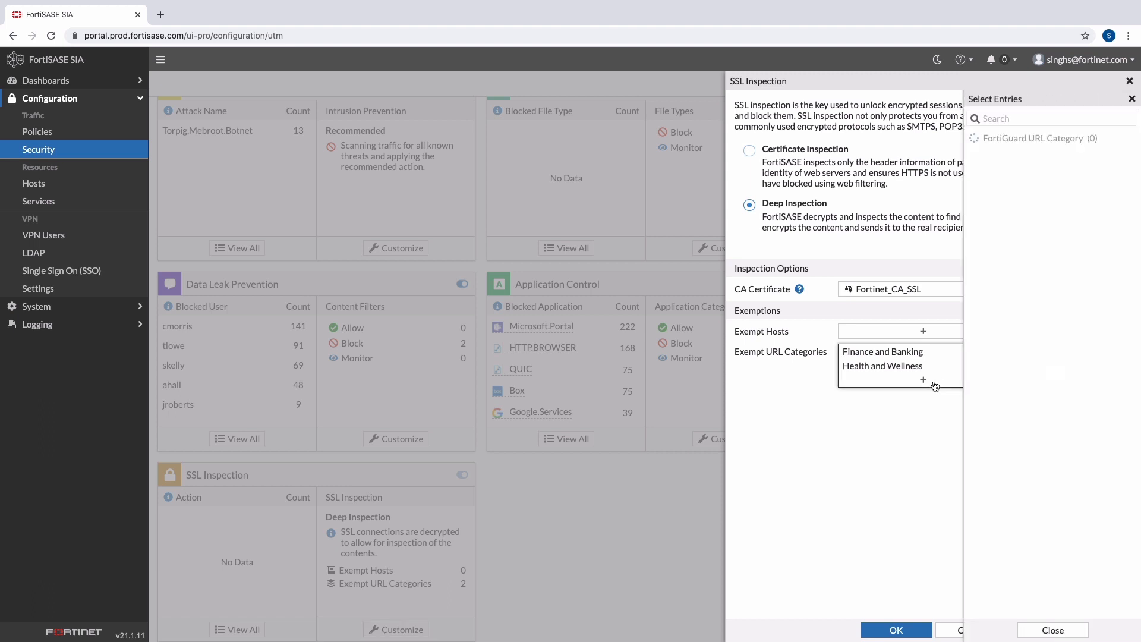
scroll(997, 381, down, 2)
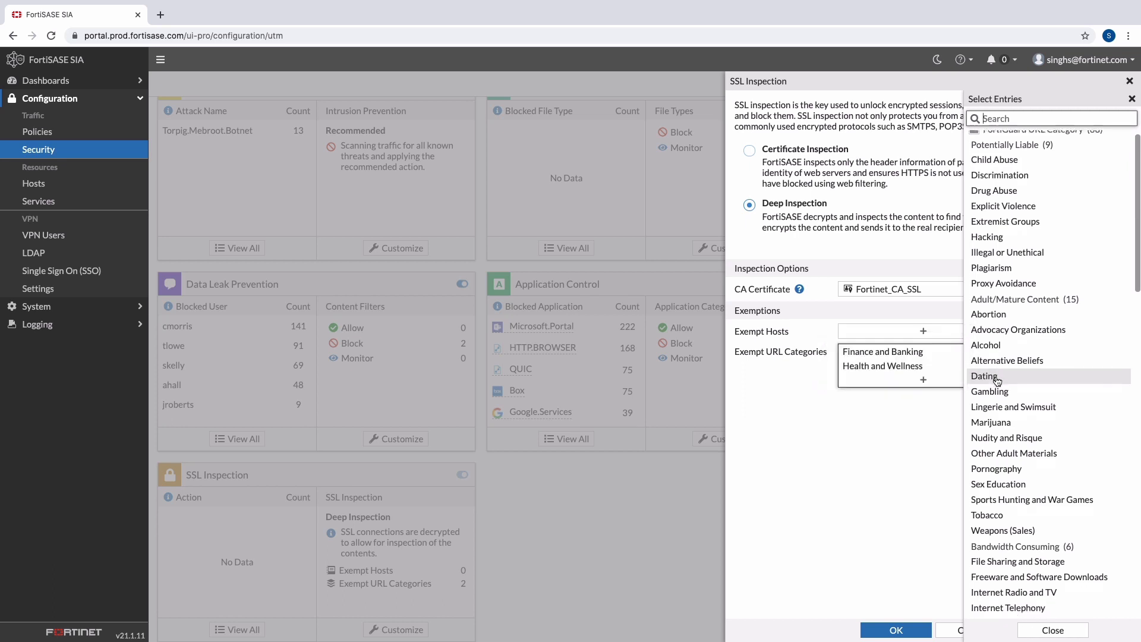
scroll(997, 381, down, 5)
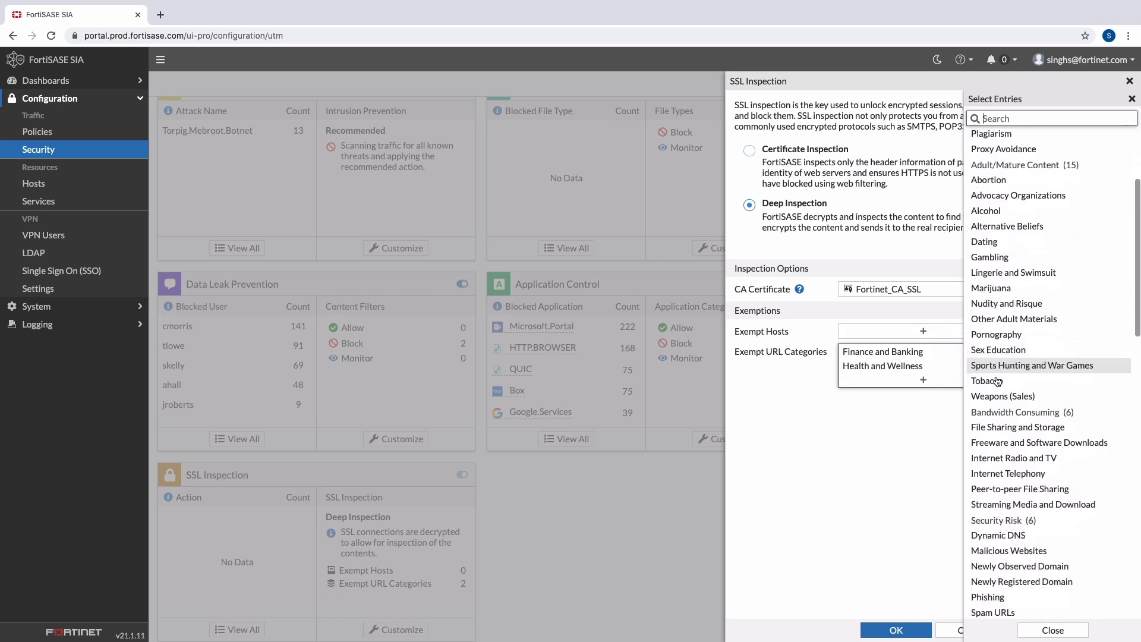
scroll(997, 380, down, 4)
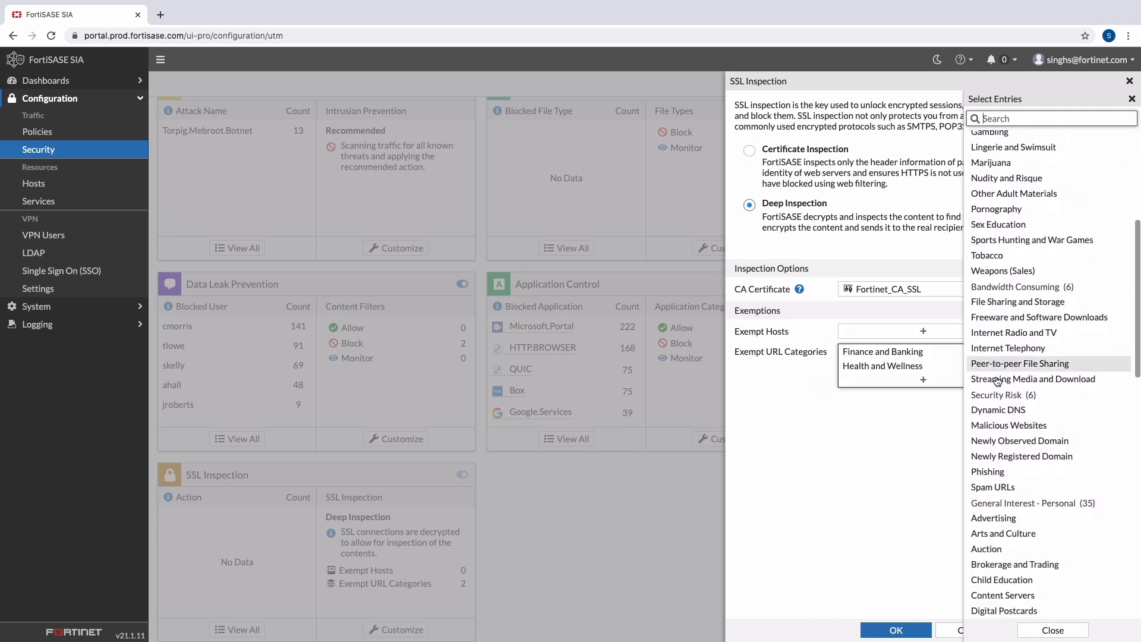
scroll(997, 380, down, 2)
click(1053, 630)
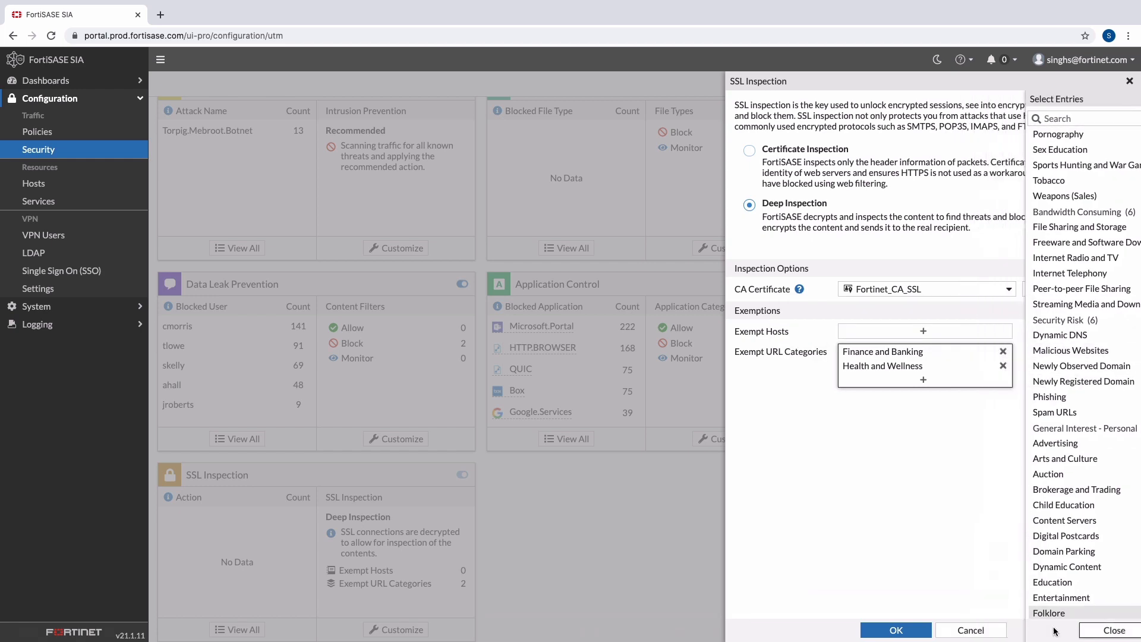
click(917, 634)
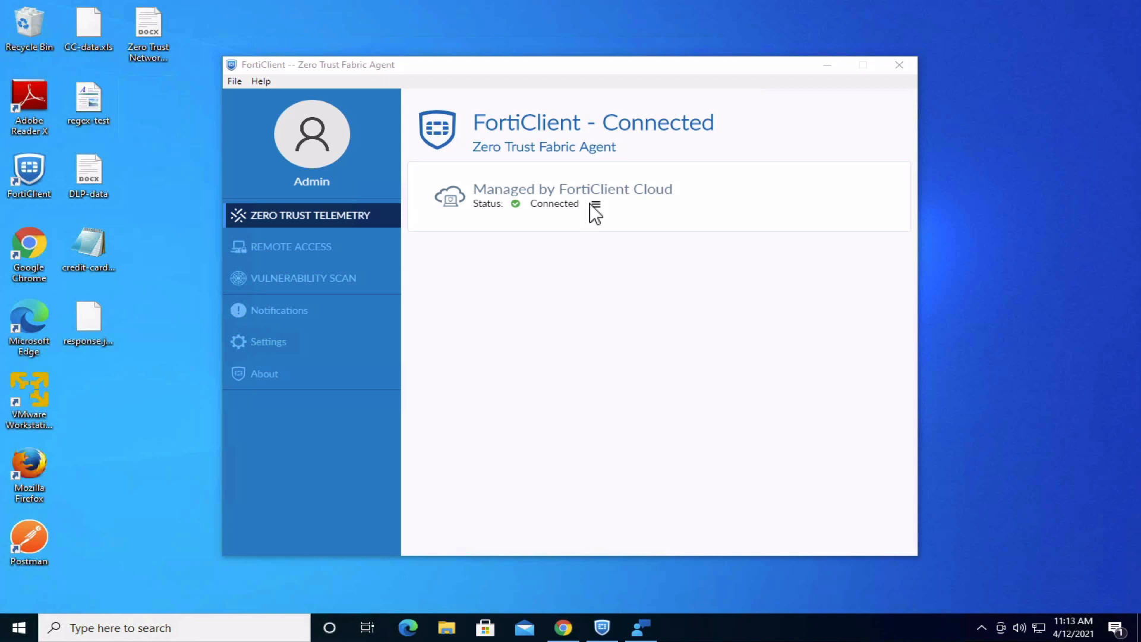
View the Remote Access connection details in FortiClient, and switch to the Box files page in Chrome
click(364, 252)
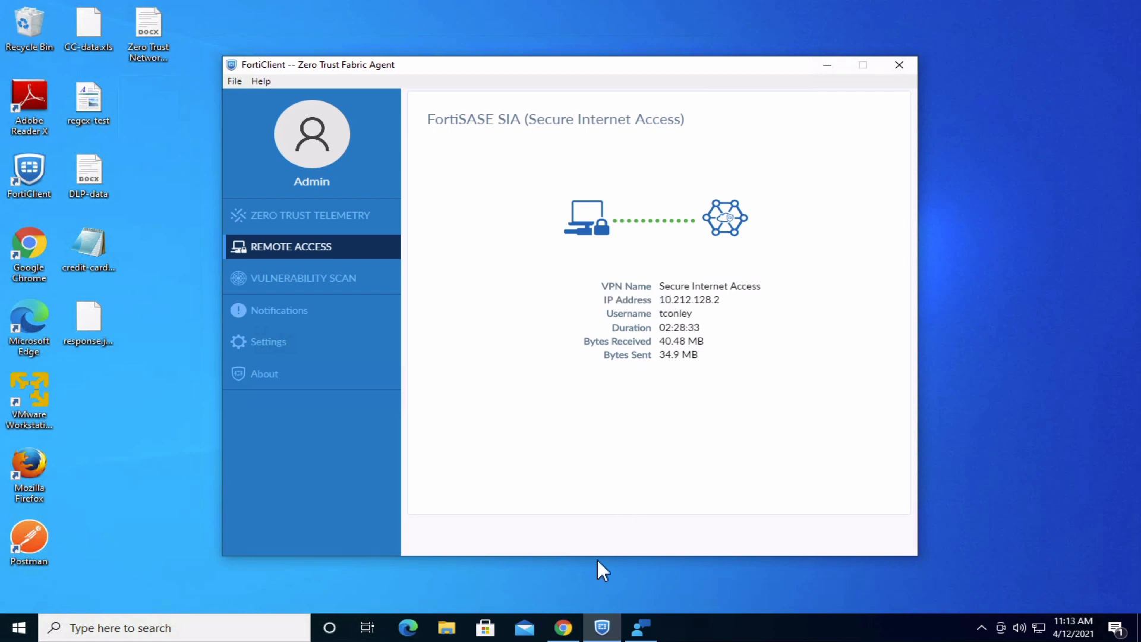
click(562, 626)
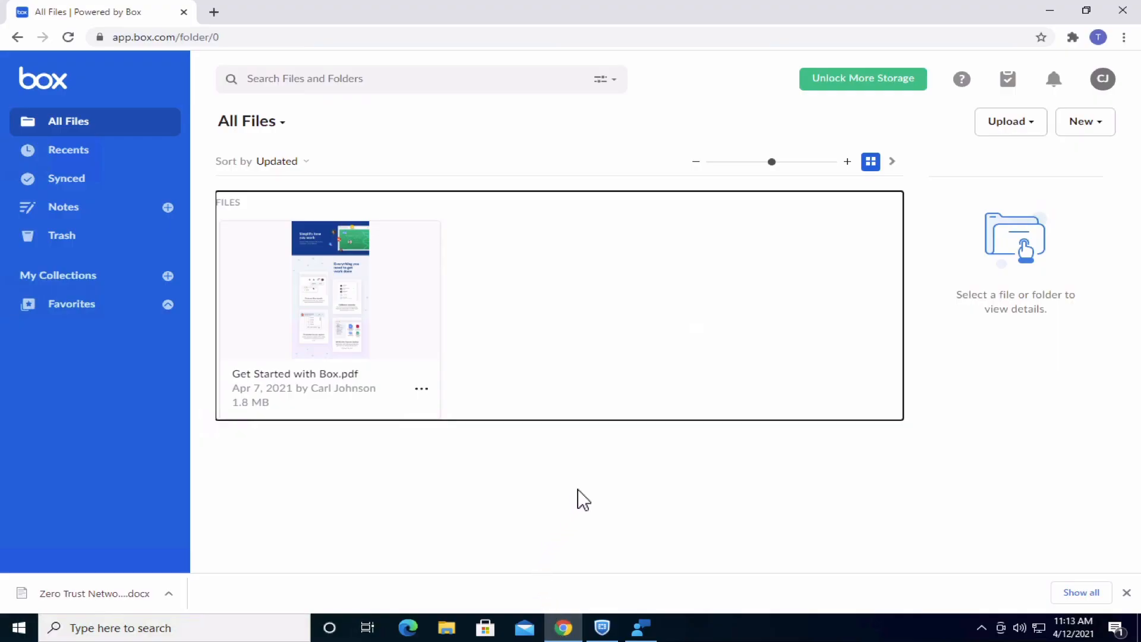
Try to upload CC-data.xls, regex-test and Zero Trust Network Access from the desktop to Box, and expand the upload status list
click(1003, 127)
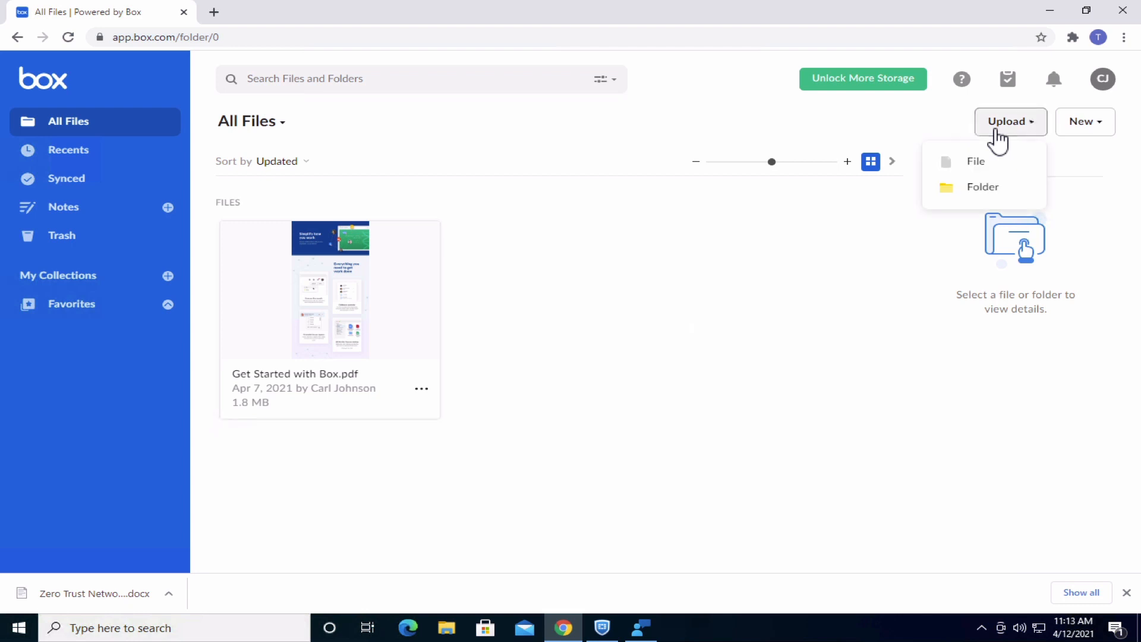
click(975, 161)
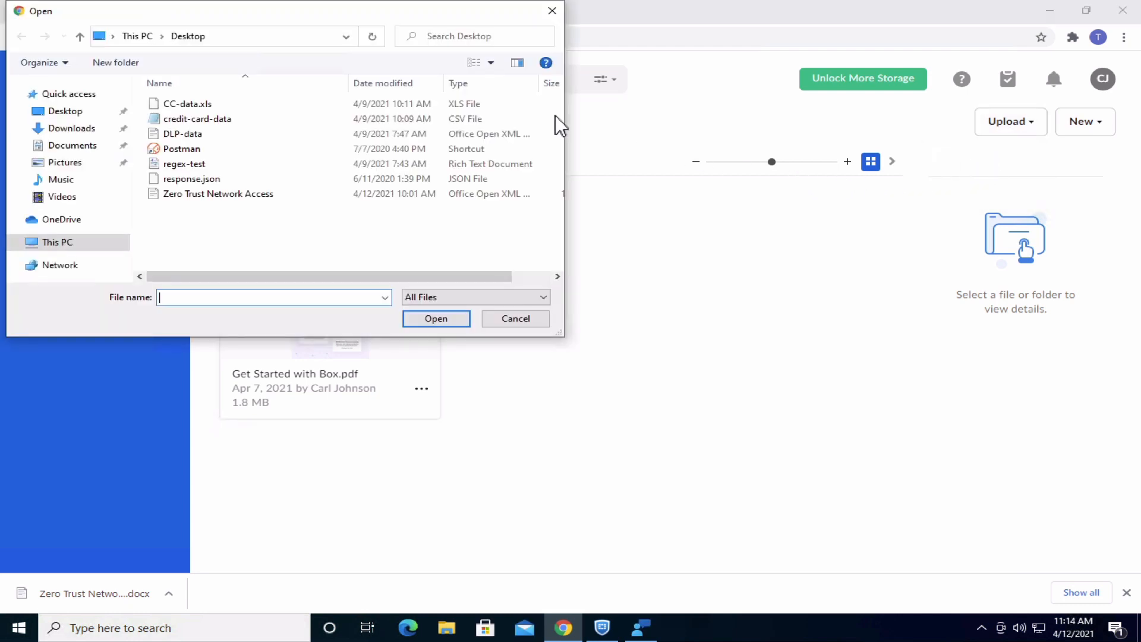
click(263, 104)
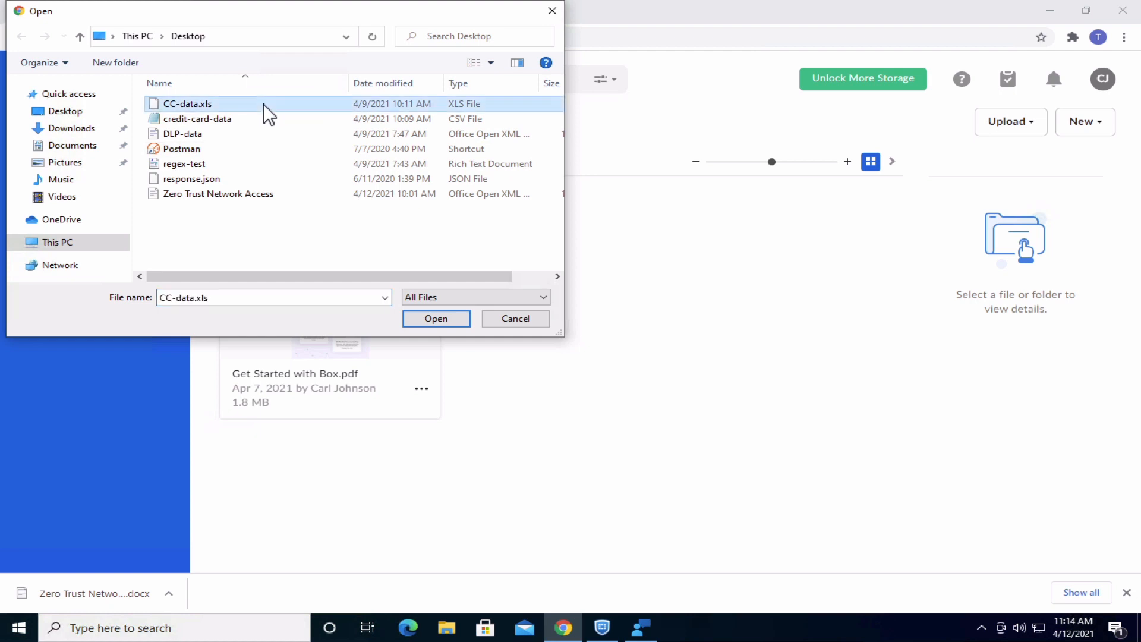
ctrl+click(214, 164)
ctrl+click(196, 193)
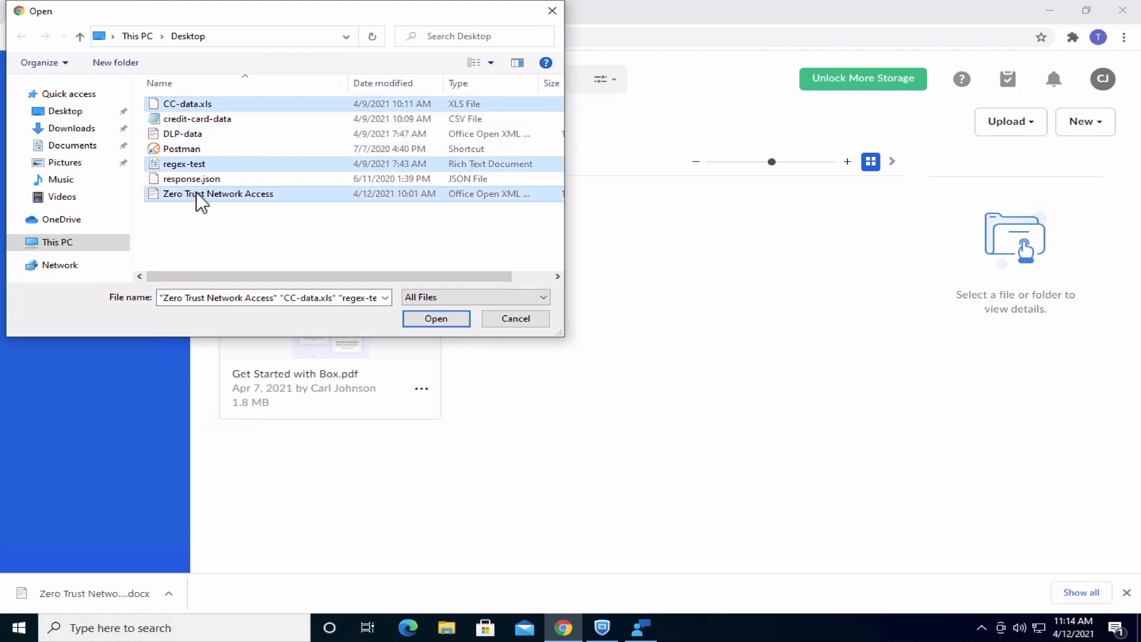
click(426, 318)
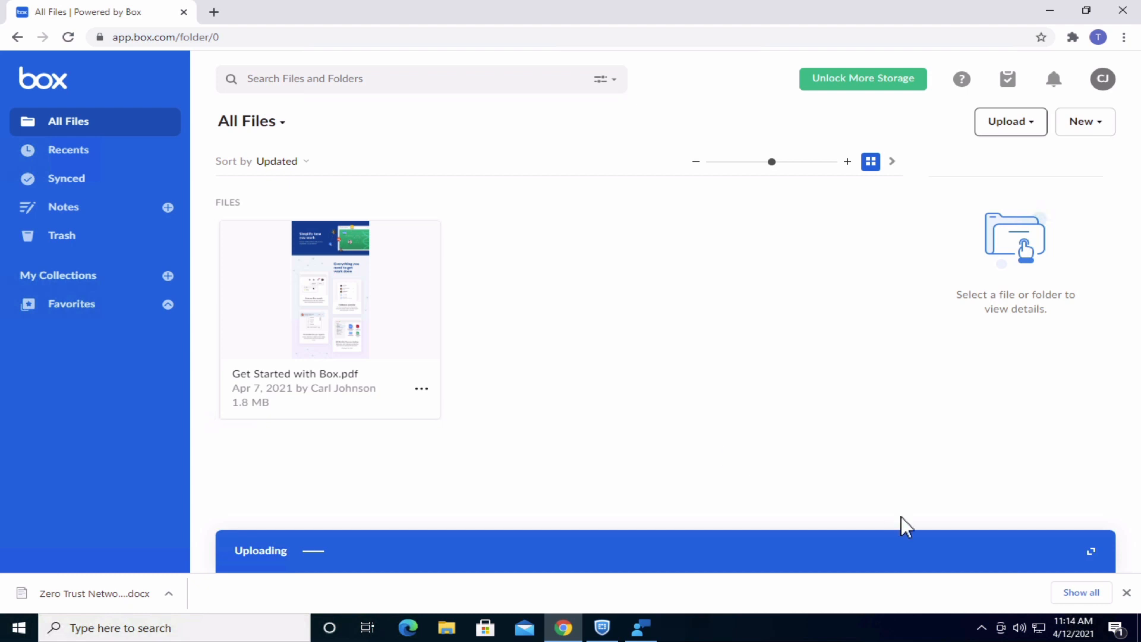
click(1090, 551)
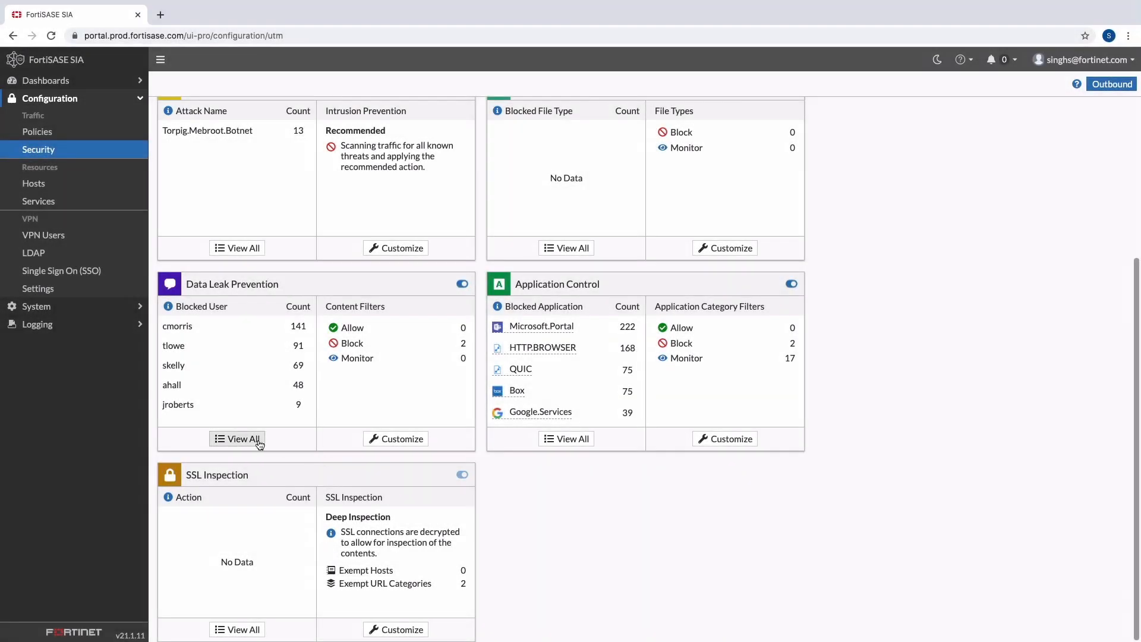
Switch to the FortiSASE SIA portal and view all Data Leak Prevention entries for blocked users
click(259, 441)
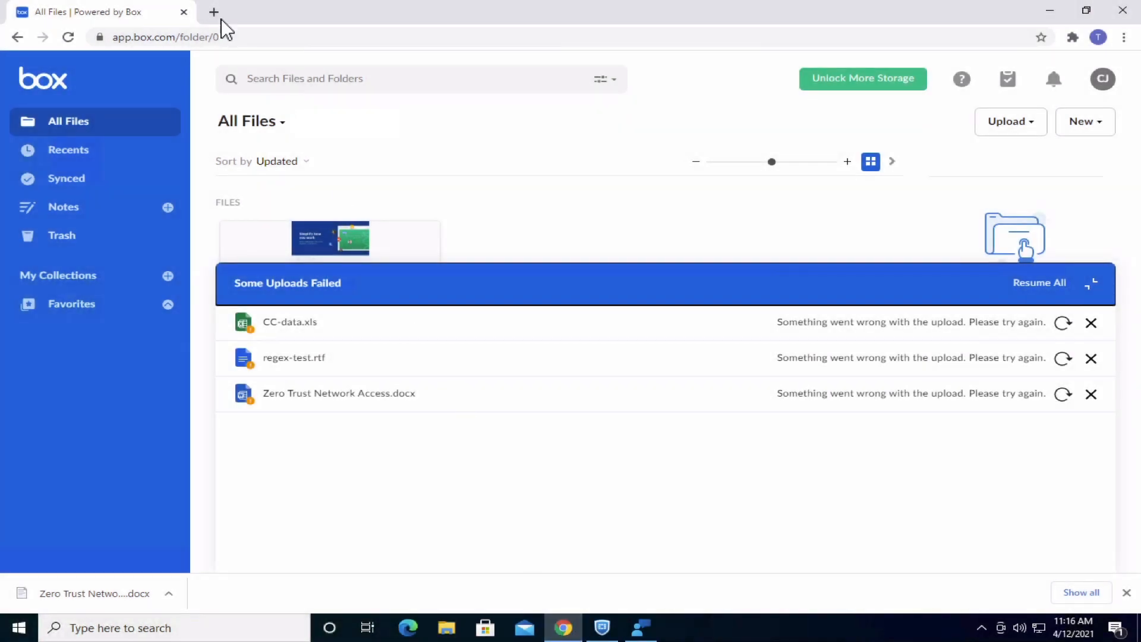
click(214, 12)
text(ww)
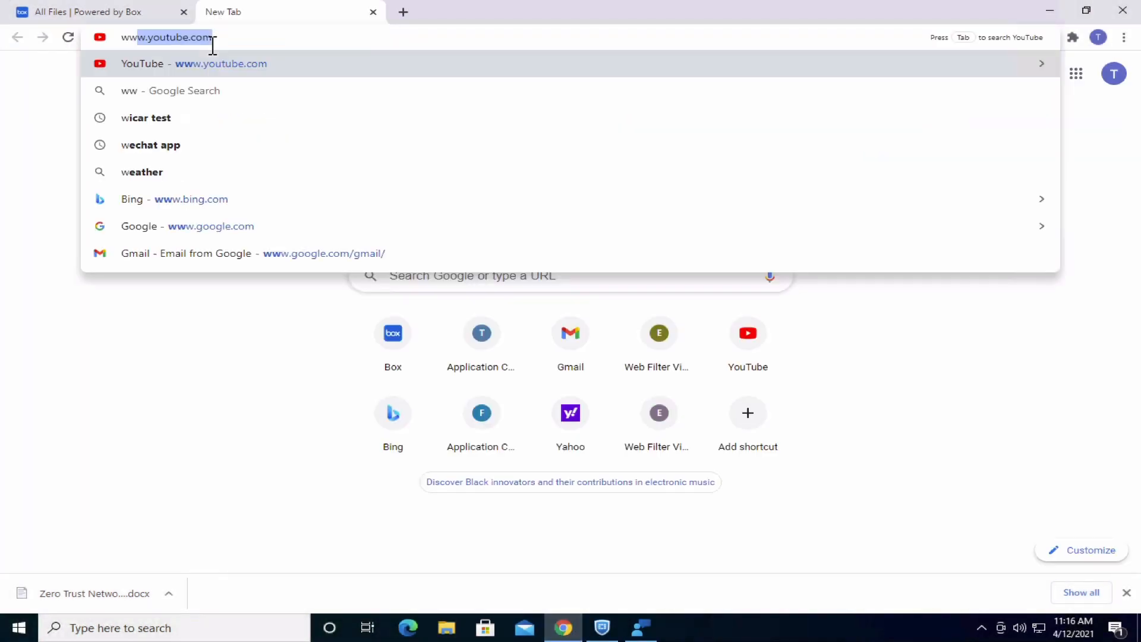
text(w.888p)
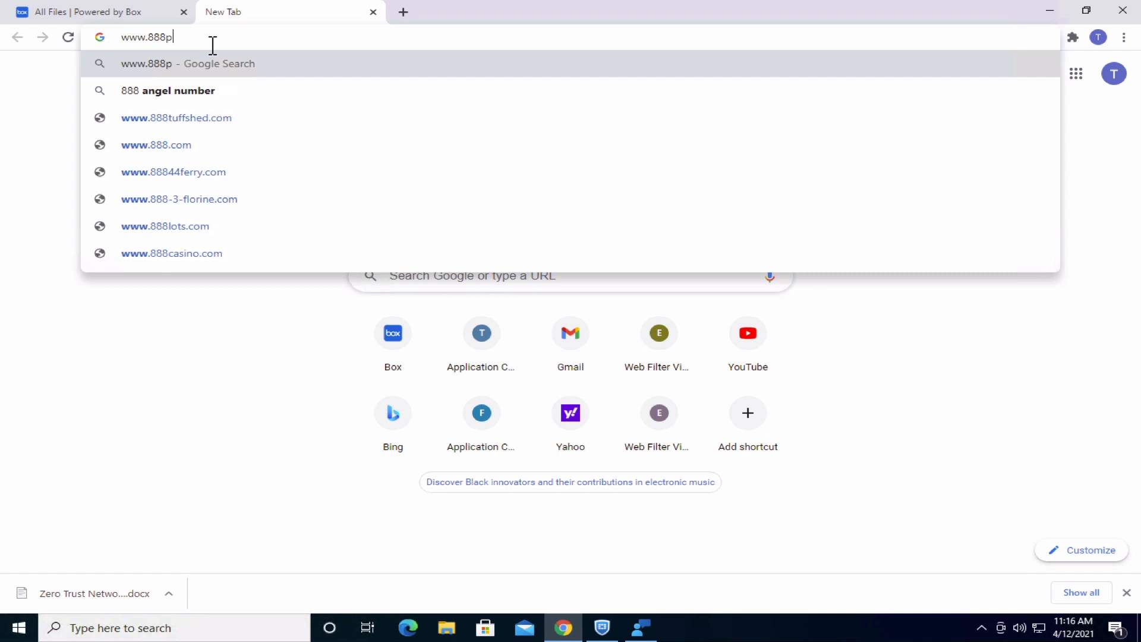
text(oker.com)
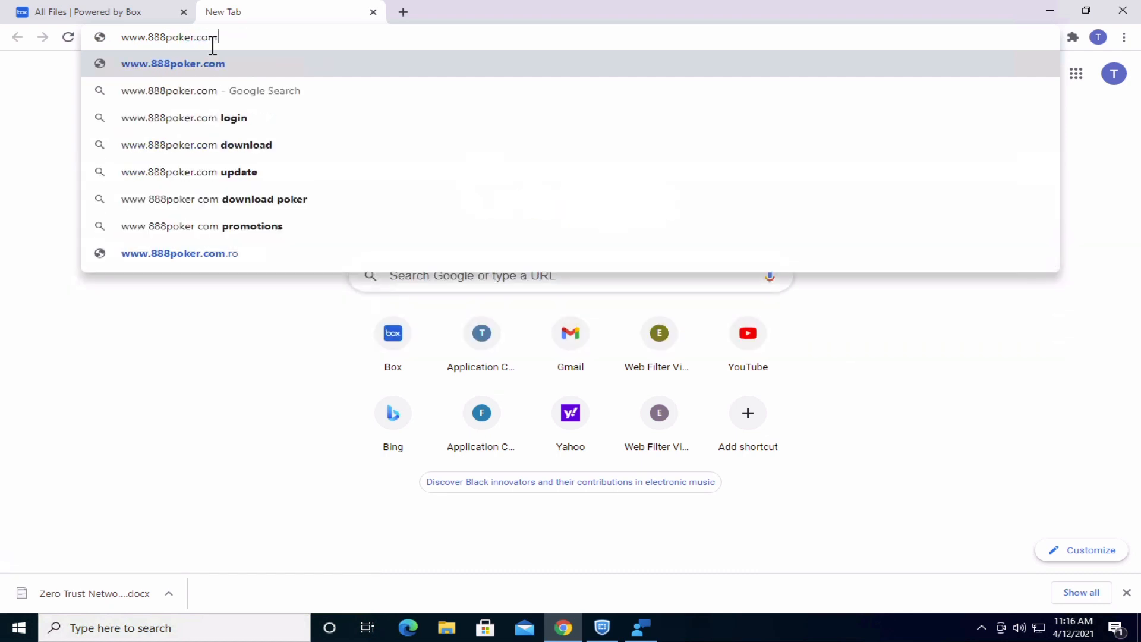
key(Return)
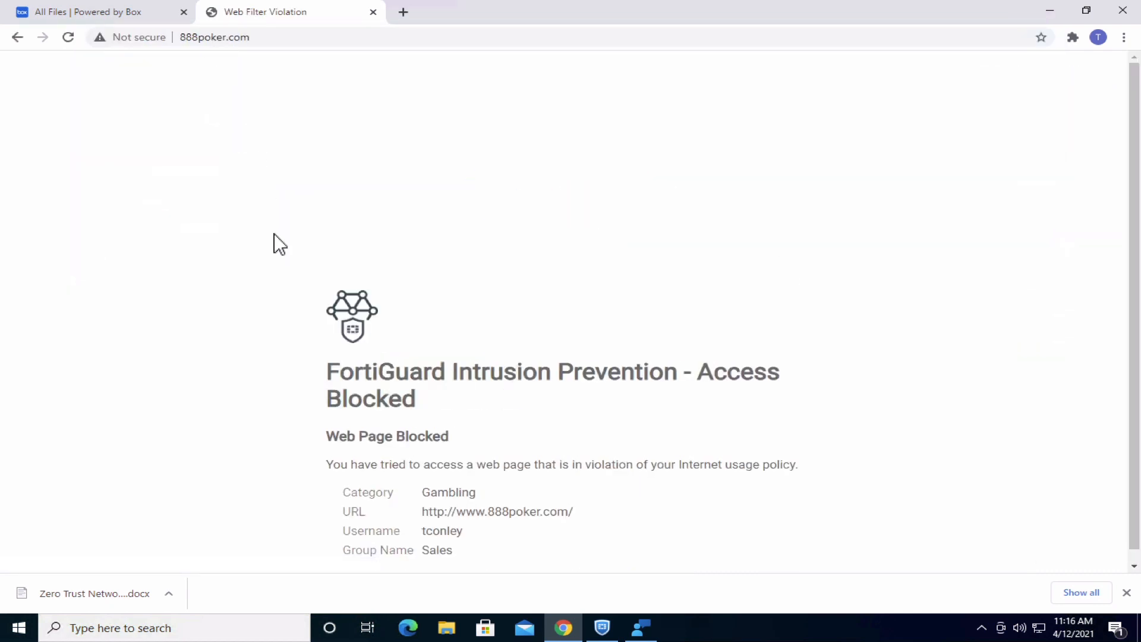
scroll(273, 236, down, 1)
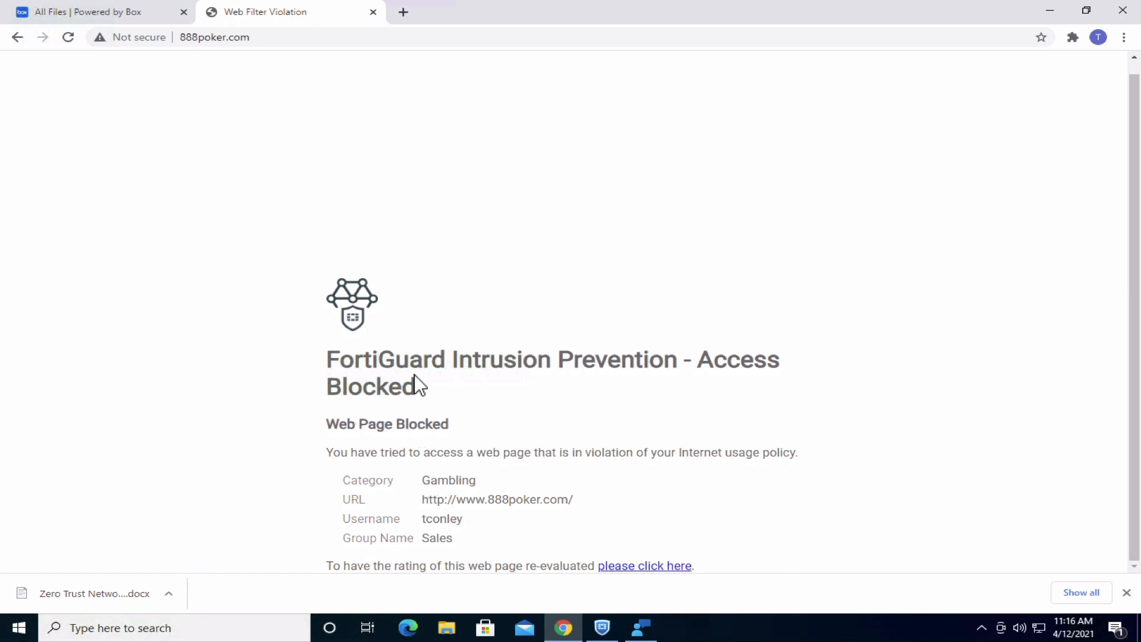
Try to visit twitter.com in another new browser tab to test Application Control
click(402, 13)
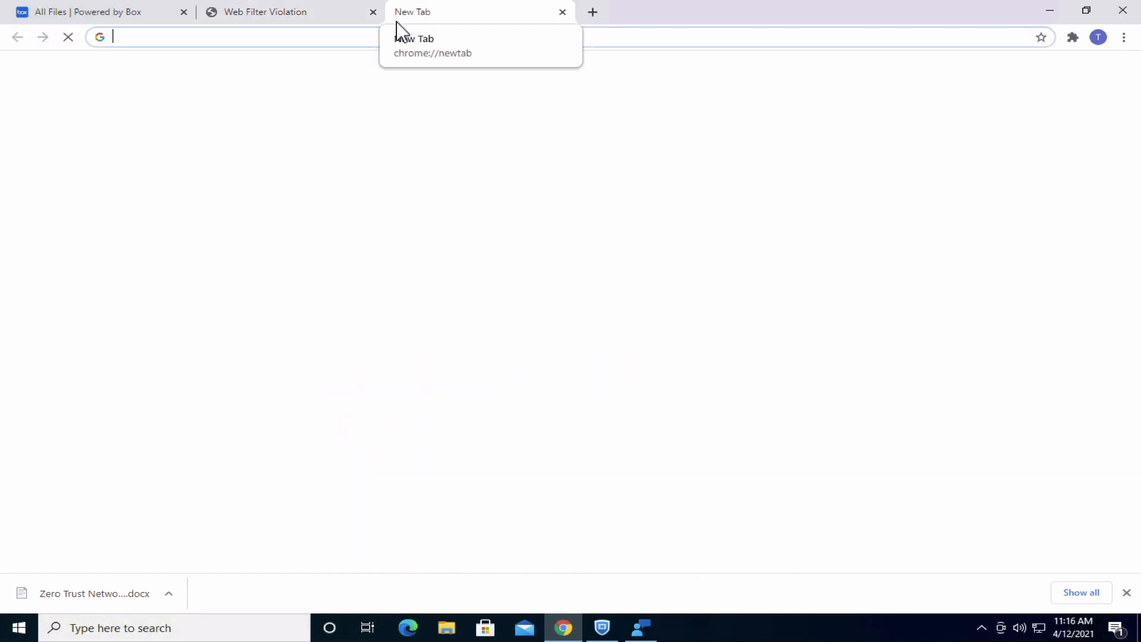
click(360, 43)
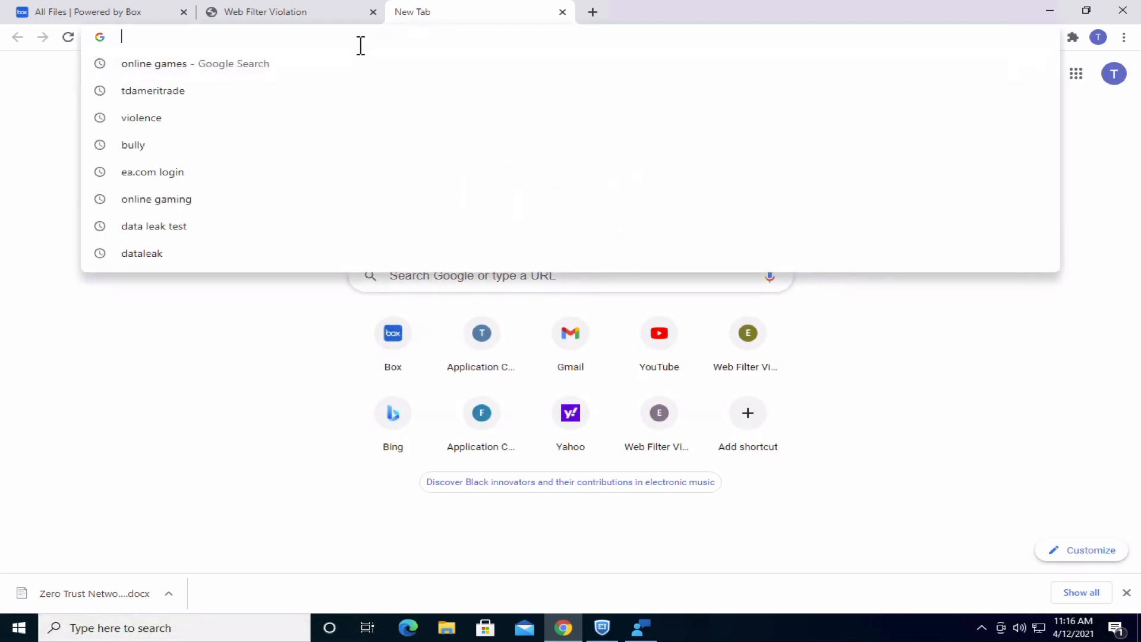
text(tw)
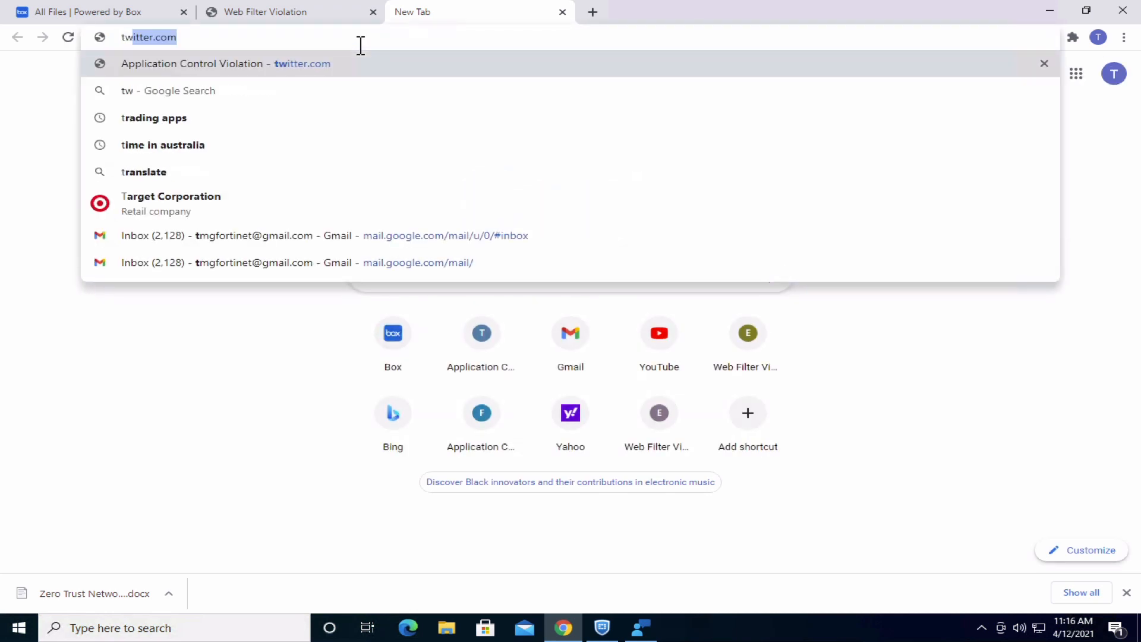
text(itter.c)
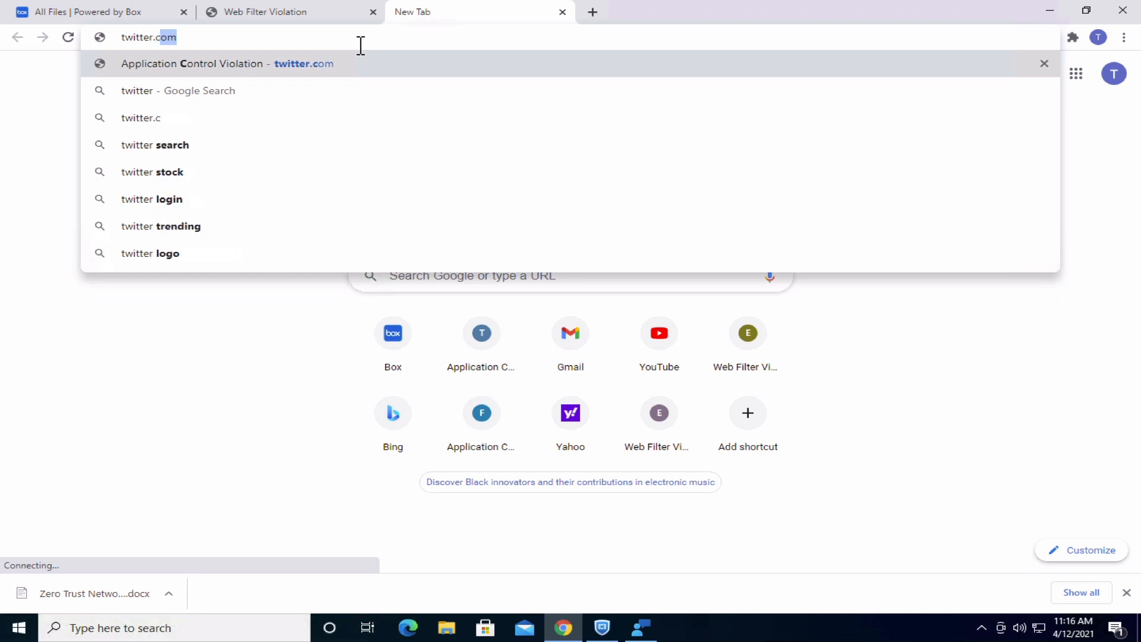
key(Return)
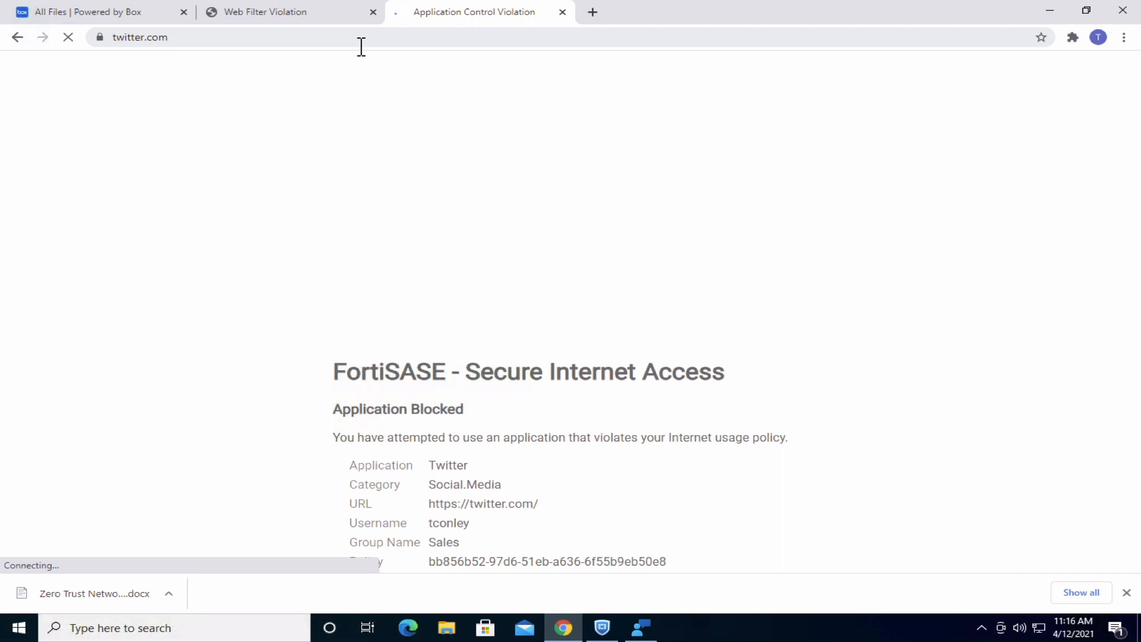
Search Google for "bully" in a new browser tab
click(591, 12)
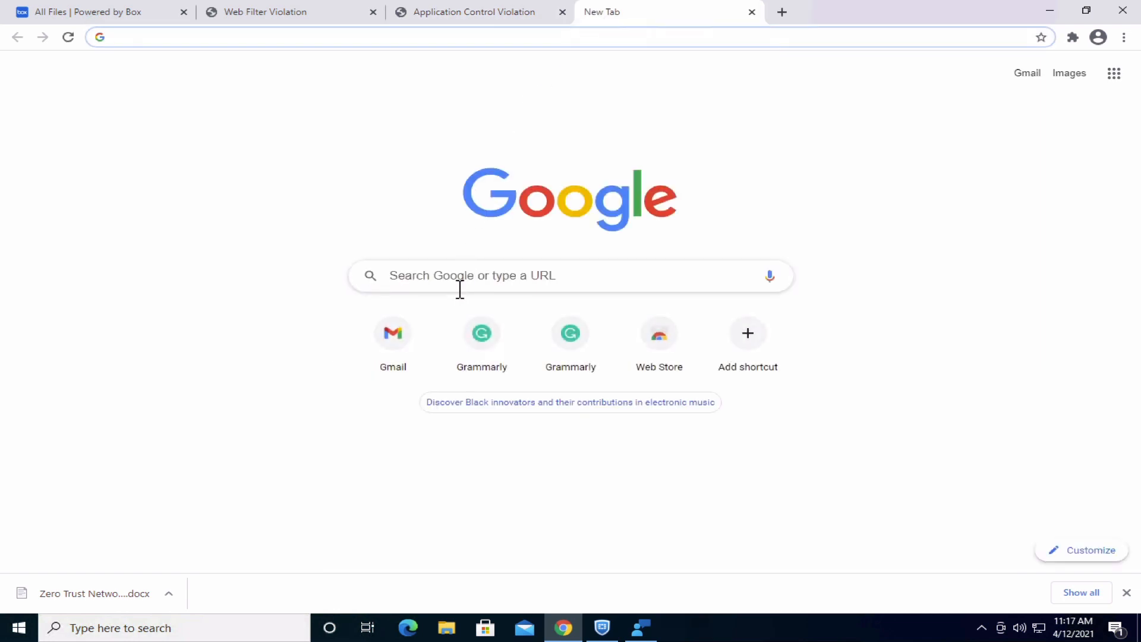
click(459, 289)
text(bully)
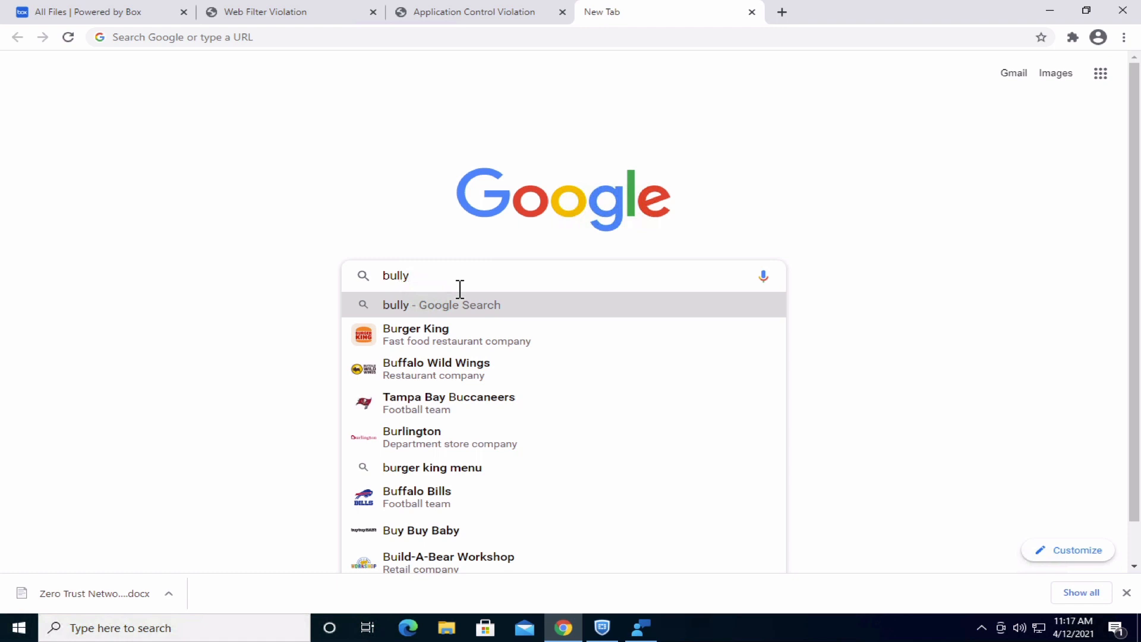
key(Return)
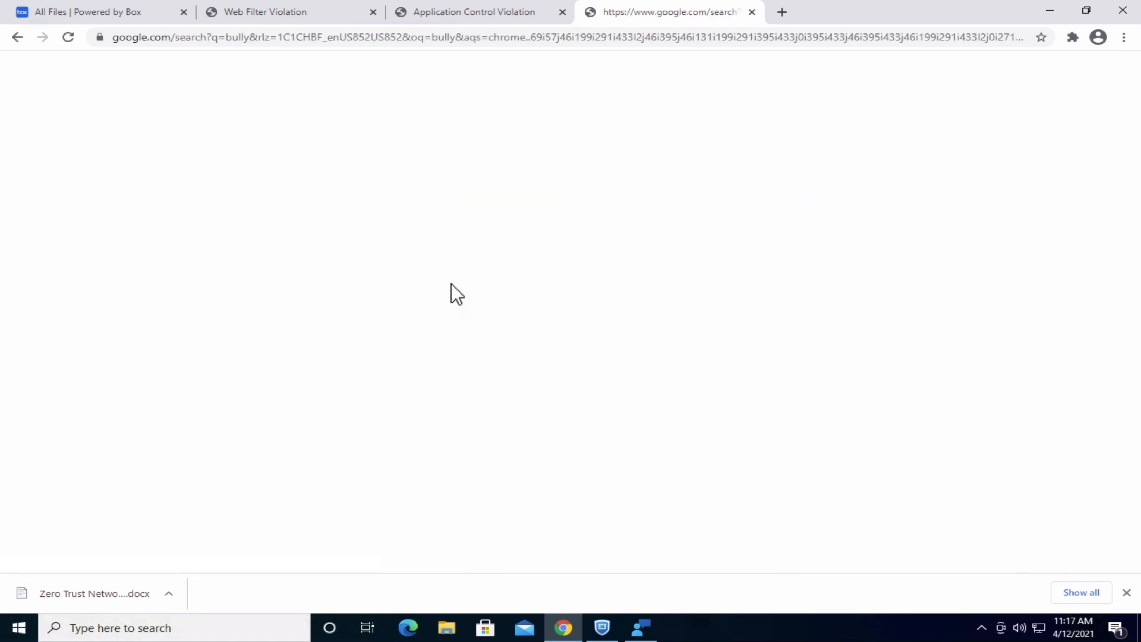
Open youtube.com in a new browser tab and search the site for "violence"
click(782, 12)
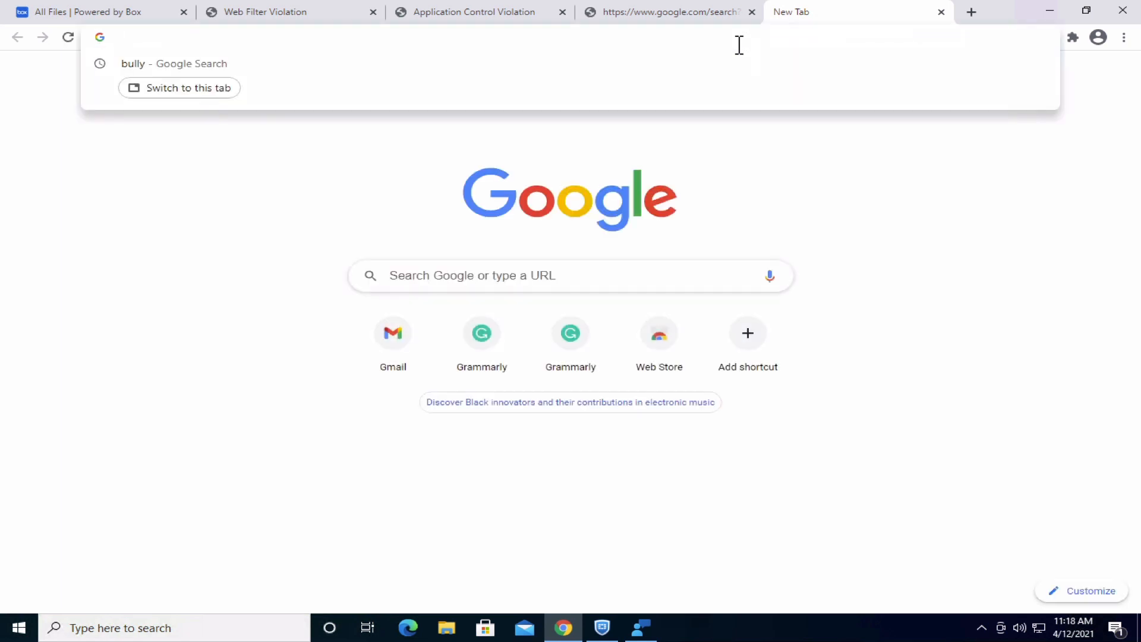
text(youtube)
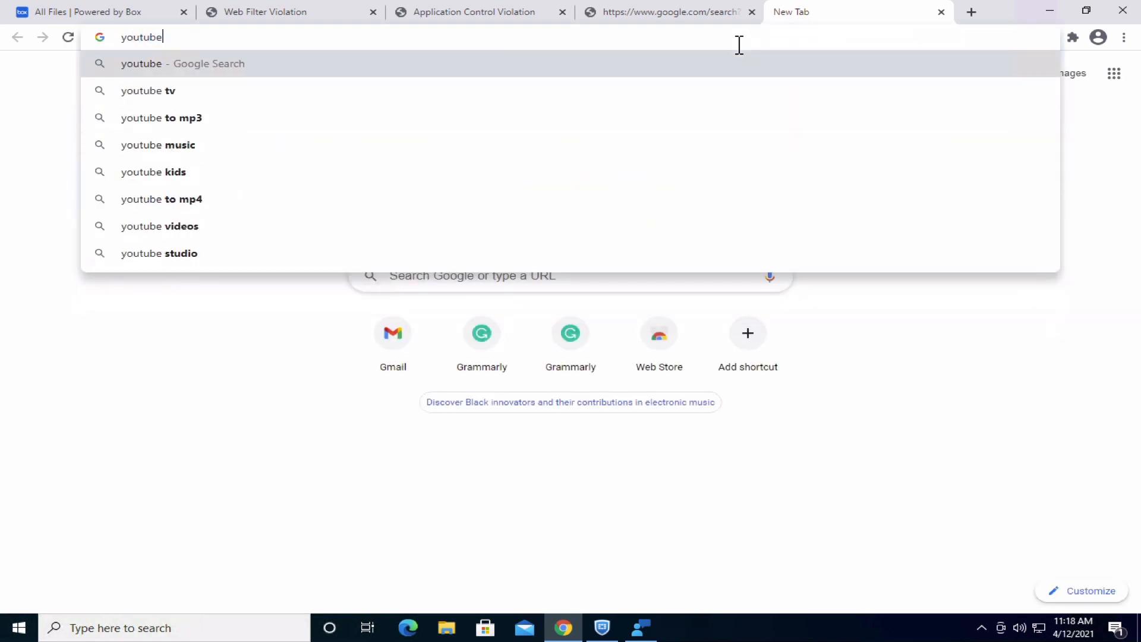
text(.com)
key(Return)
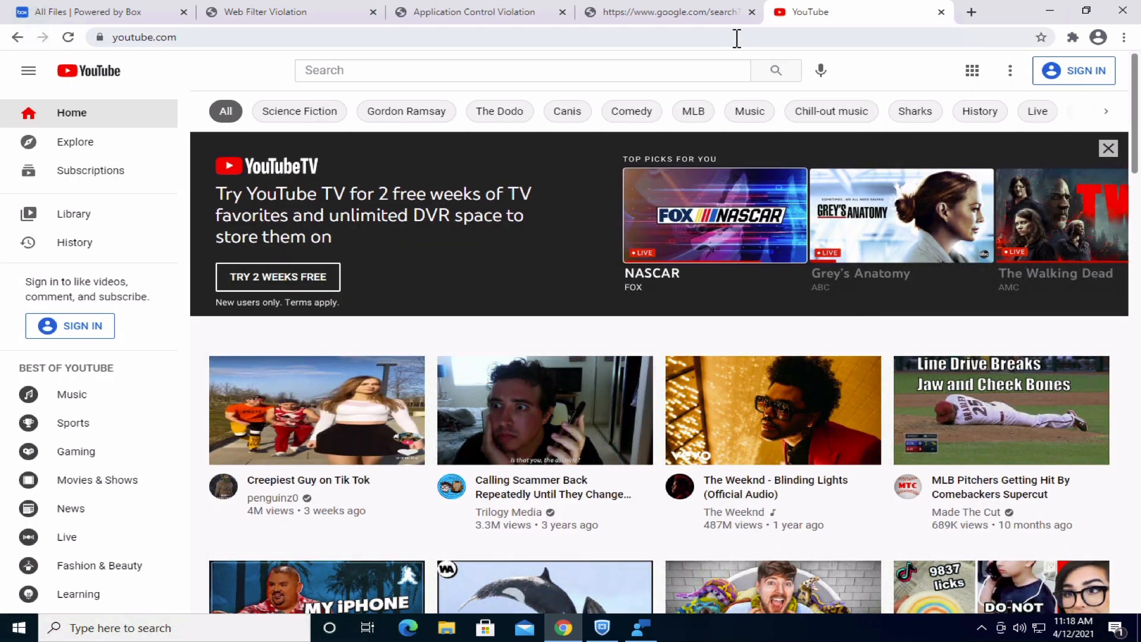
click(534, 77)
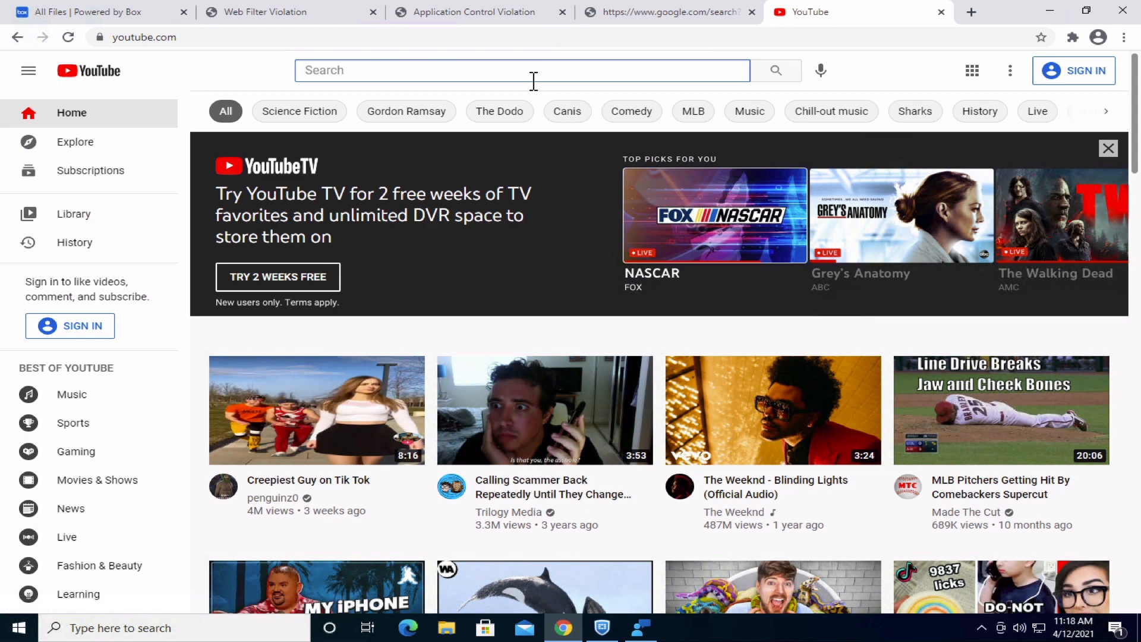
text(violence)
key(Return)
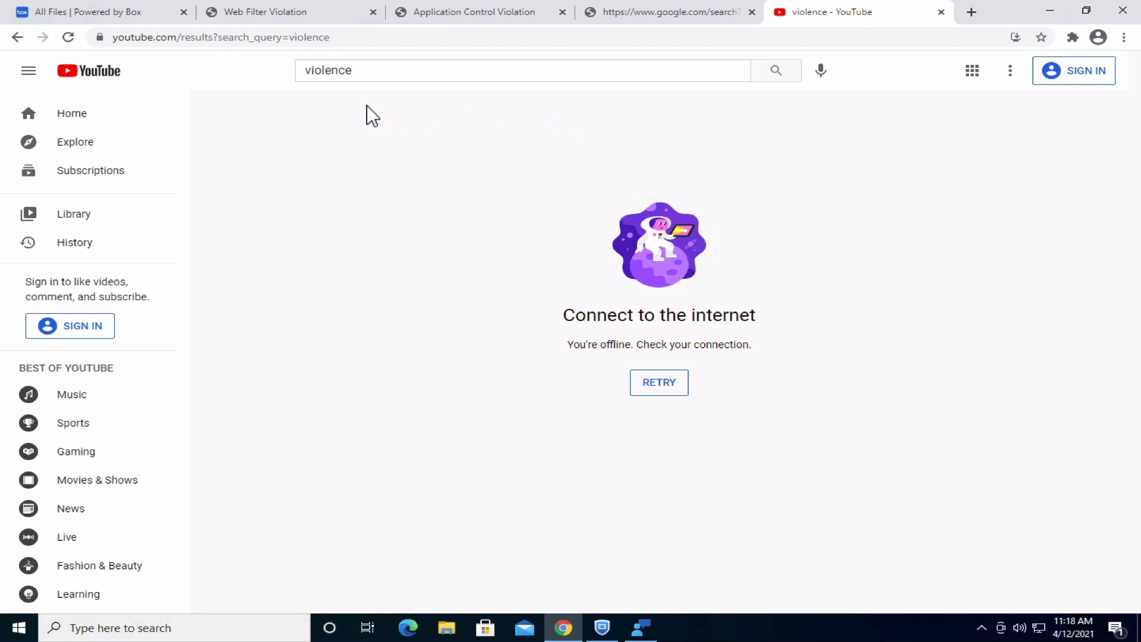
View the general certificate information for the YouTube page's secure connection
click(99, 38)
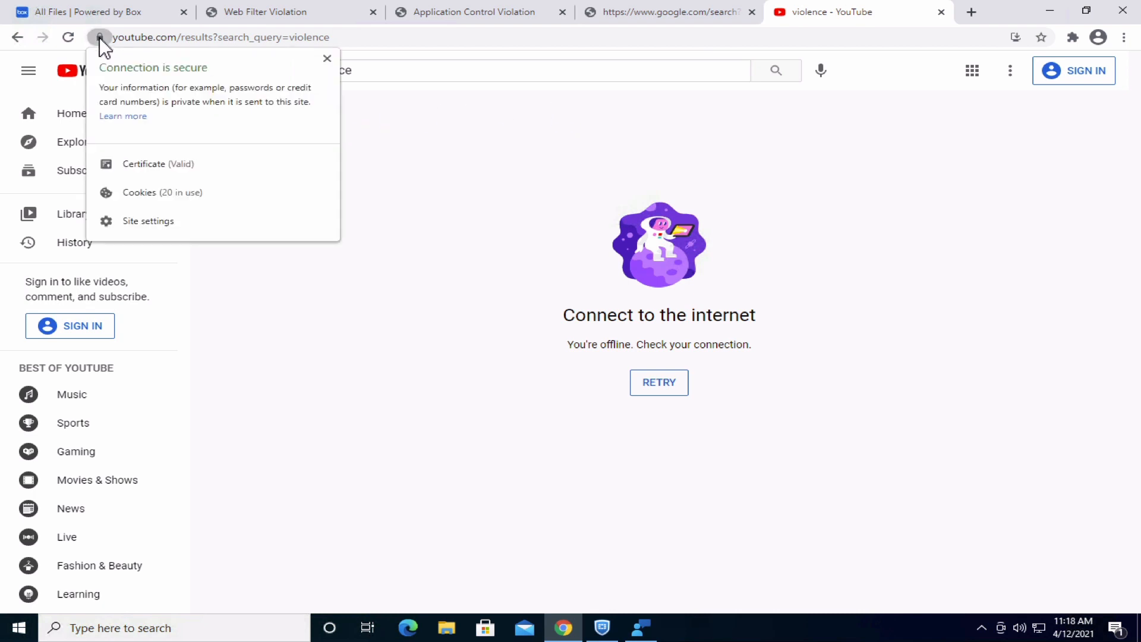
click(137, 161)
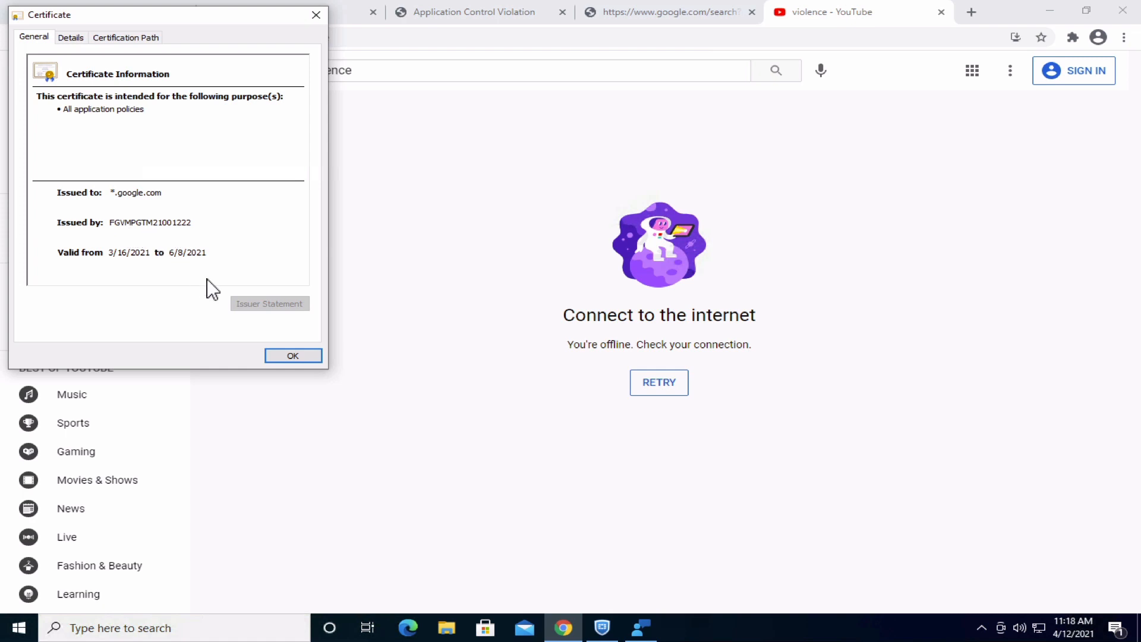
Close the certificate information for the YouTube page
click(286, 355)
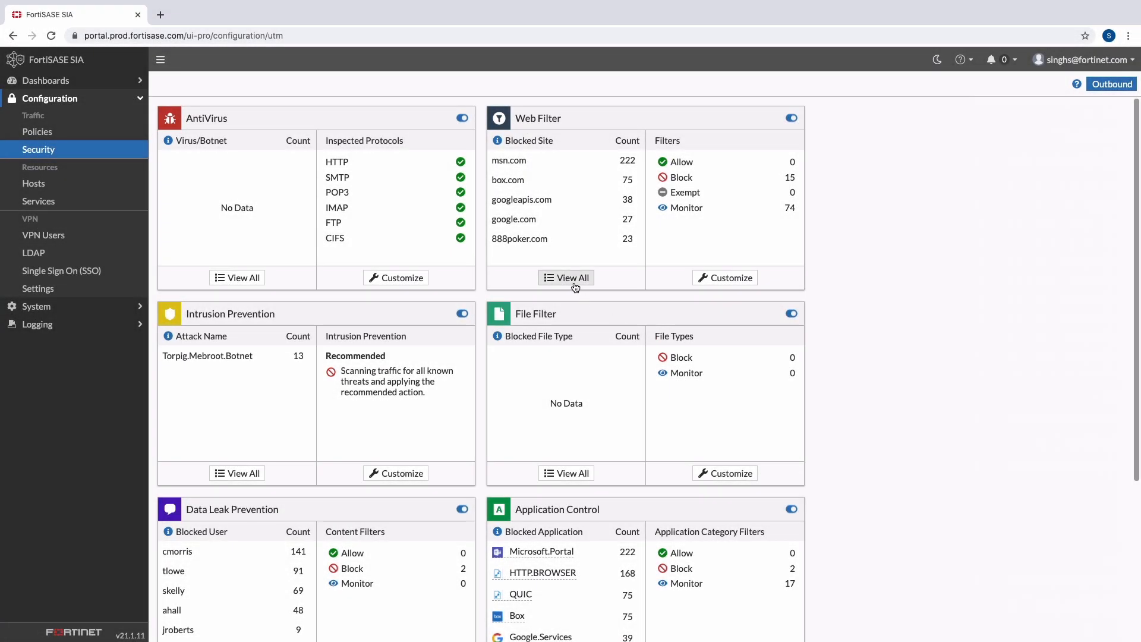
In the FortiSASE SIA portal, view all Web Filter logs and filter them to entries whose Action contains "blocked"
click(574, 281)
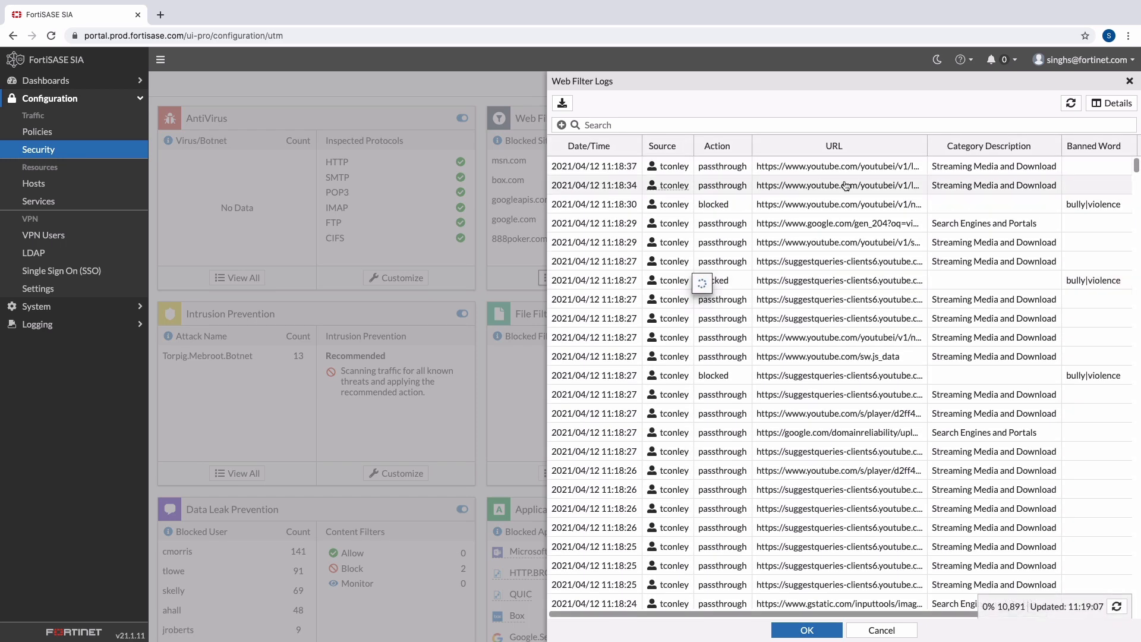
click(561, 125)
click(600, 83)
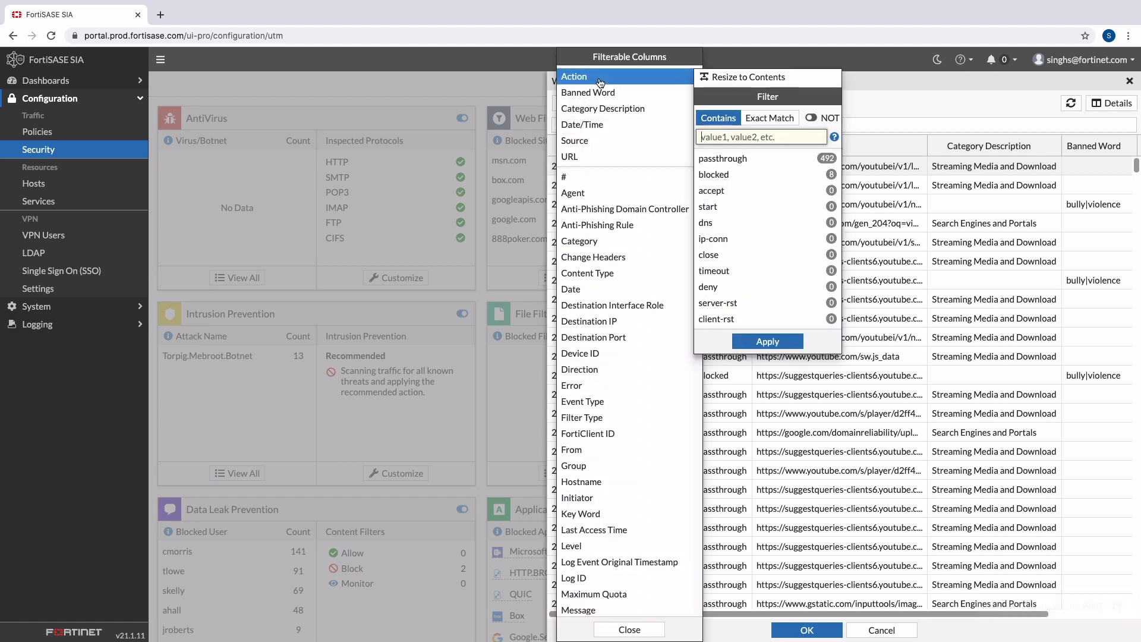
click(755, 175)
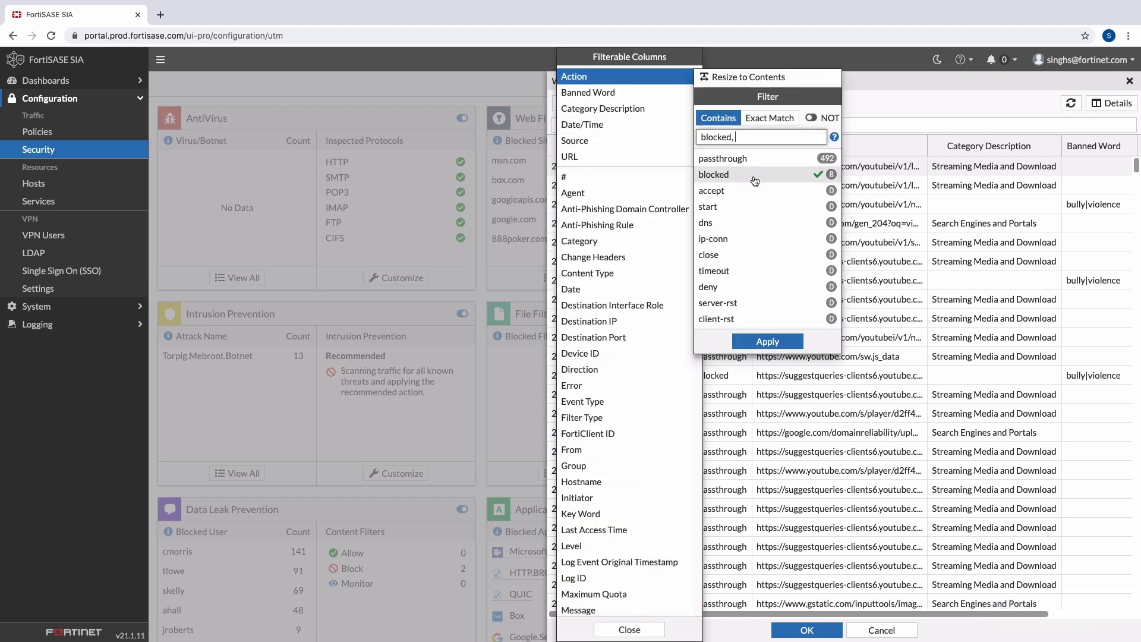
click(778, 340)
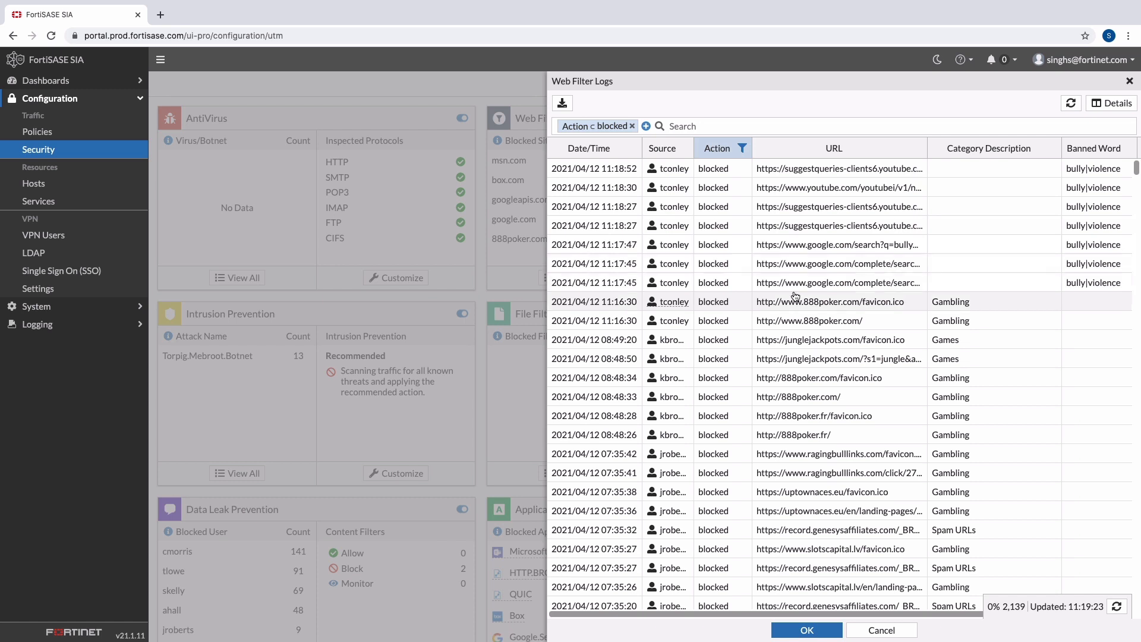
Narrow the blocked Web Filter log entries to the Proxy Avoidance category description and review the matching users and URLs
scroll(795, 296, down, 1)
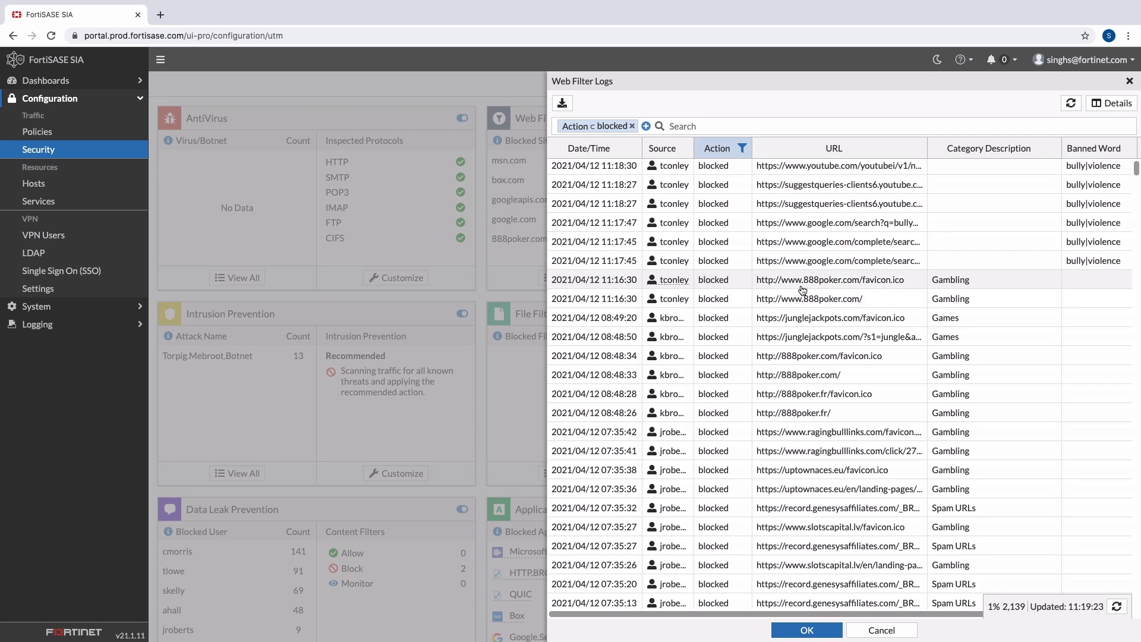
scroll(802, 289, down, 4)
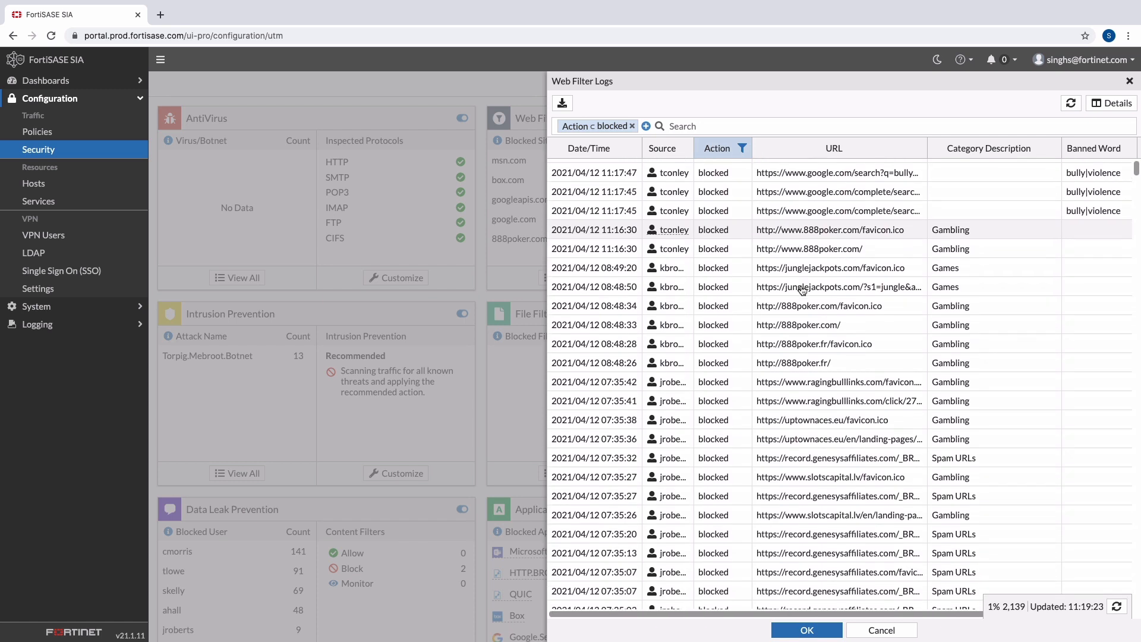
scroll(802, 290, down, 1)
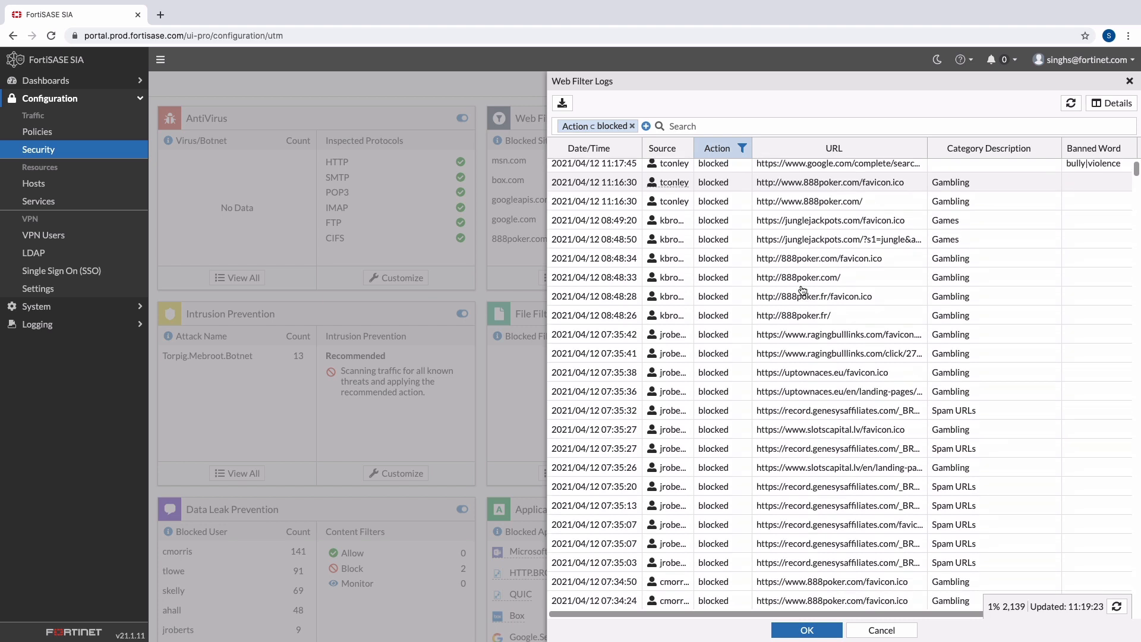
click(1053, 151)
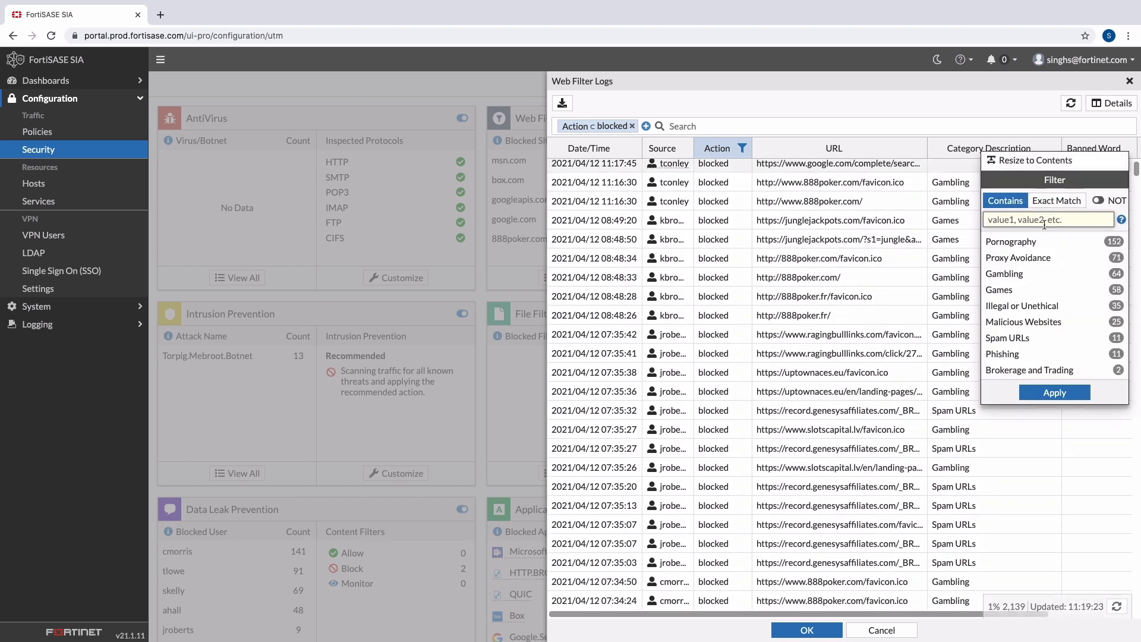
click(1060, 259)
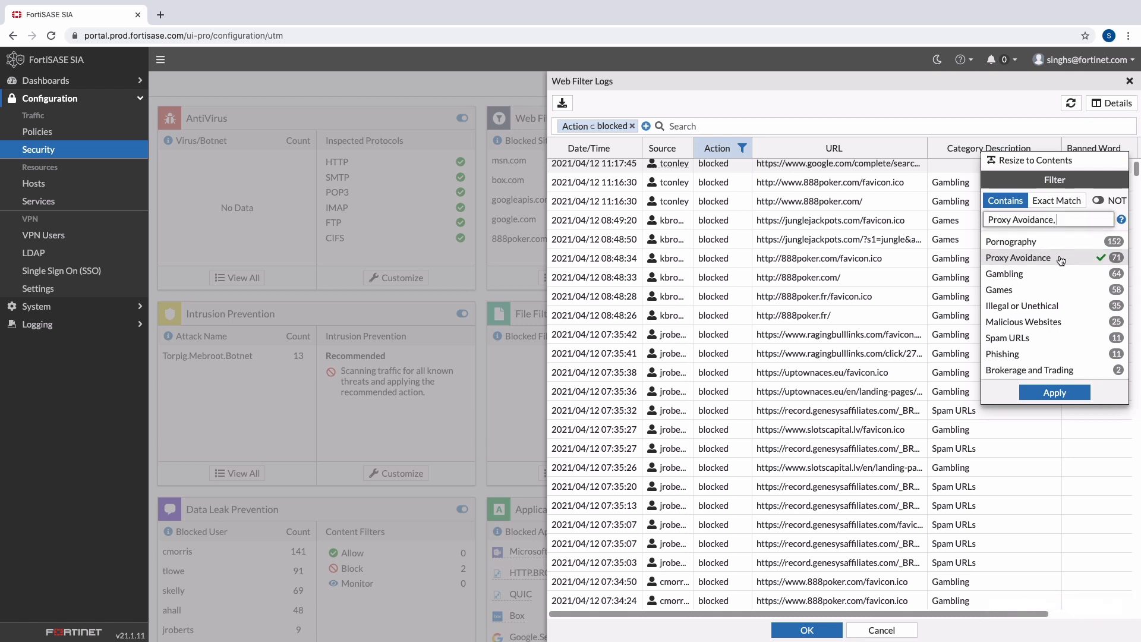
click(1064, 395)
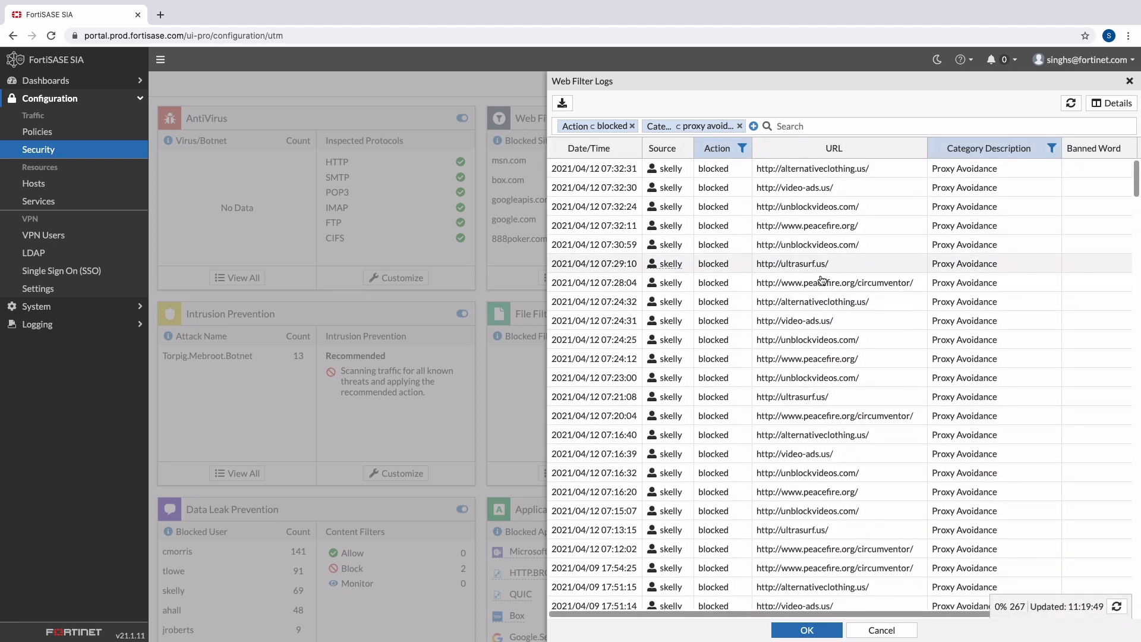
scroll(831, 326, down, 1)
scroll(831, 325, down, 4)
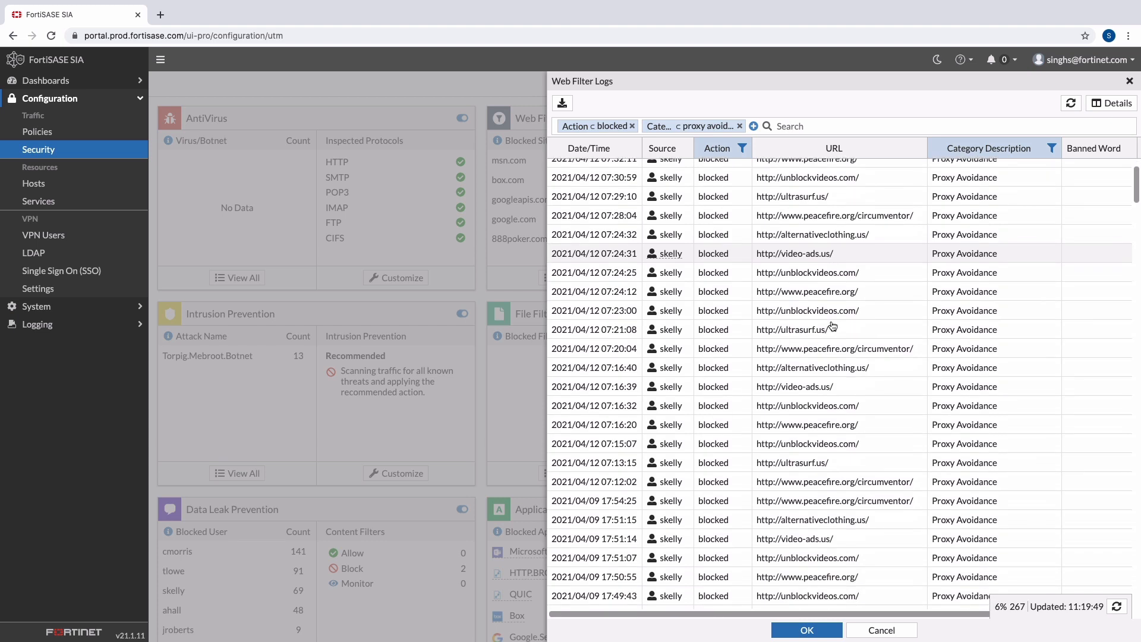
scroll(832, 325, up, 2)
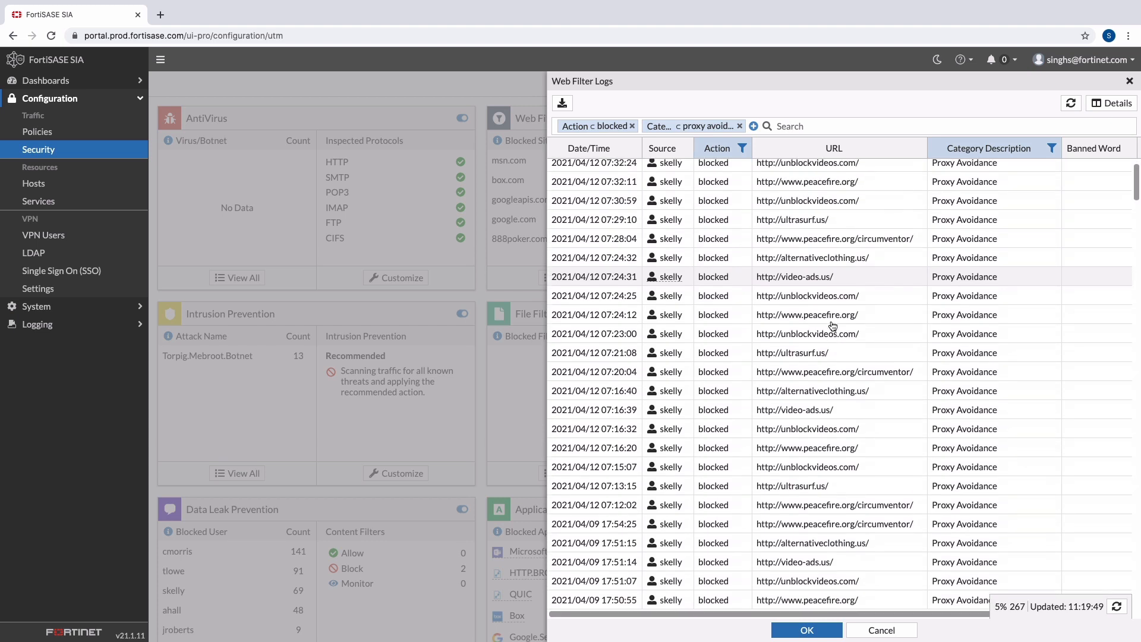